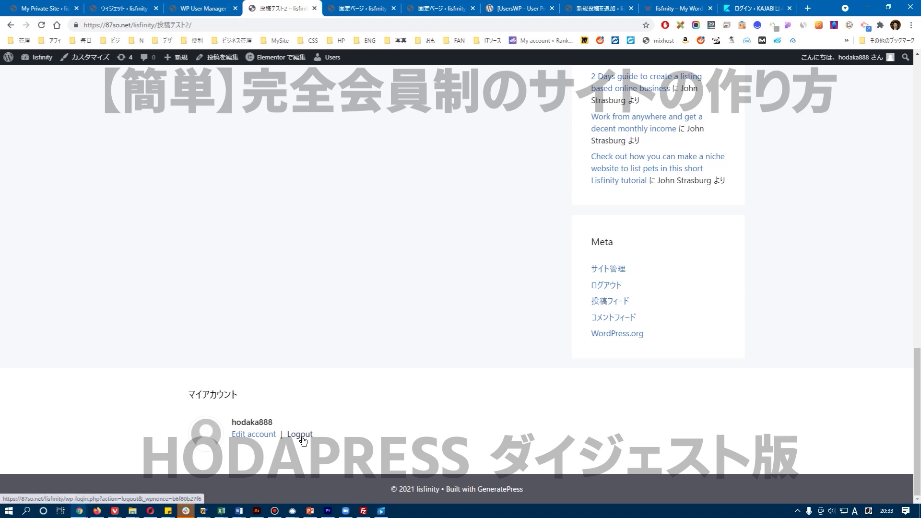
- Open the account settings page from the footer account widget, return to the lisfinity home page and look it over
click(256, 438)
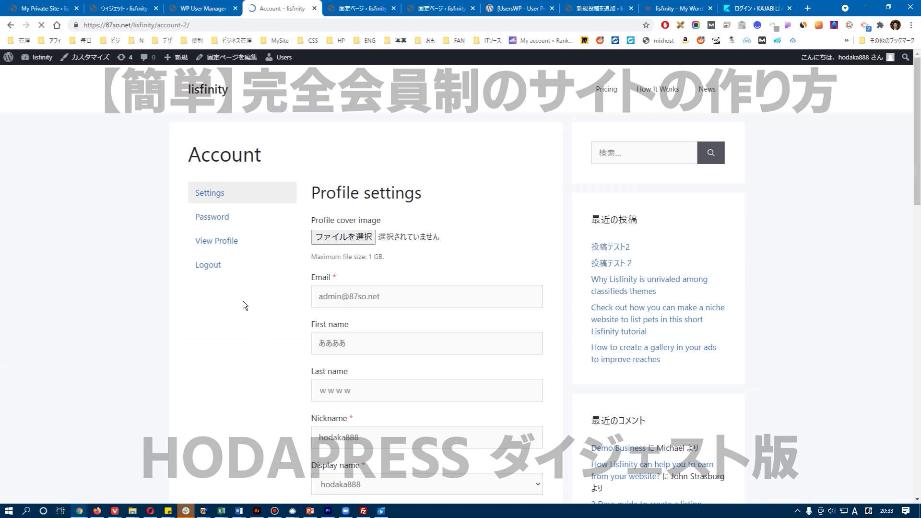
click(216, 247)
click(218, 218)
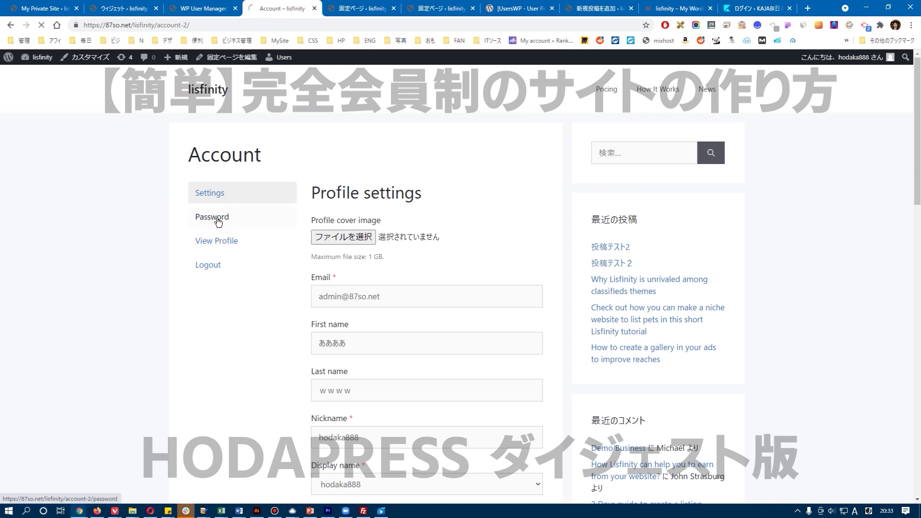
click(208, 91)
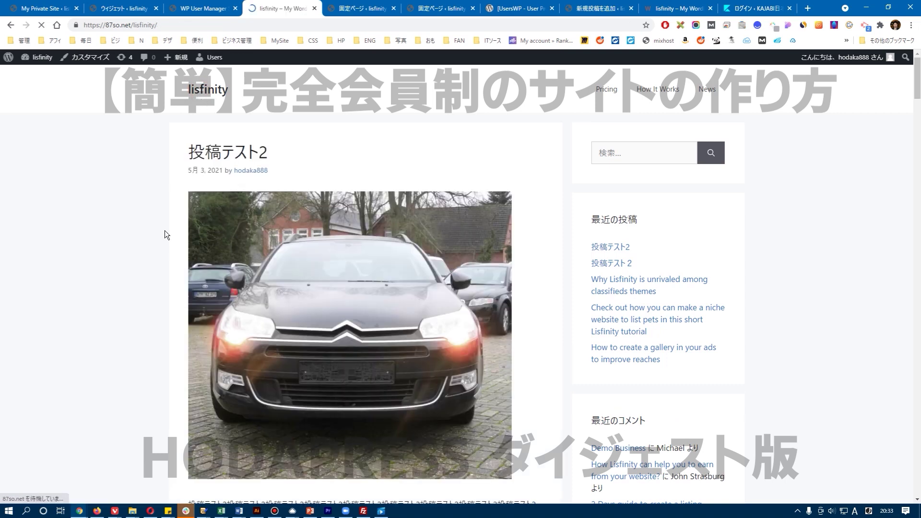
scroll(900, 252, down, 20)
scroll(900, 251, up, 20)
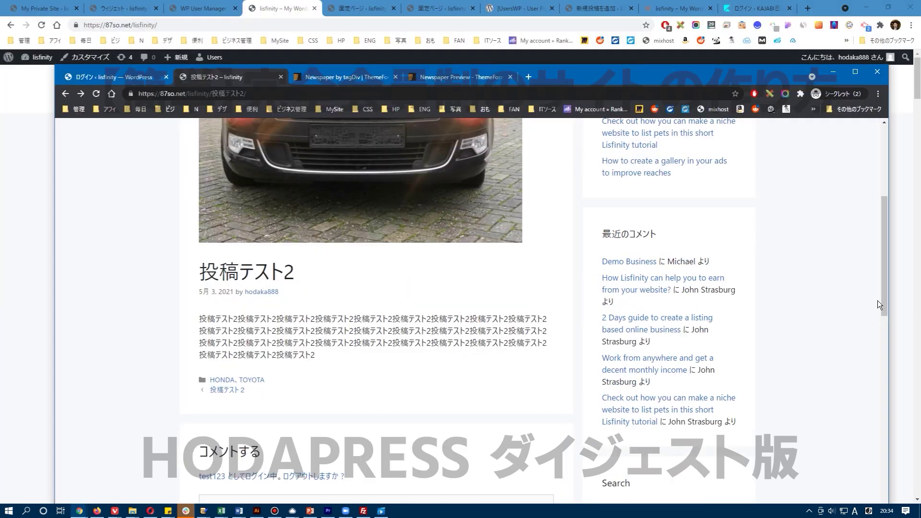
- Check the footer account widget on the 投稿テスト2 post in the incognito window and return to the main window
click(883, 145)
drag(884, 146, 845, 433)
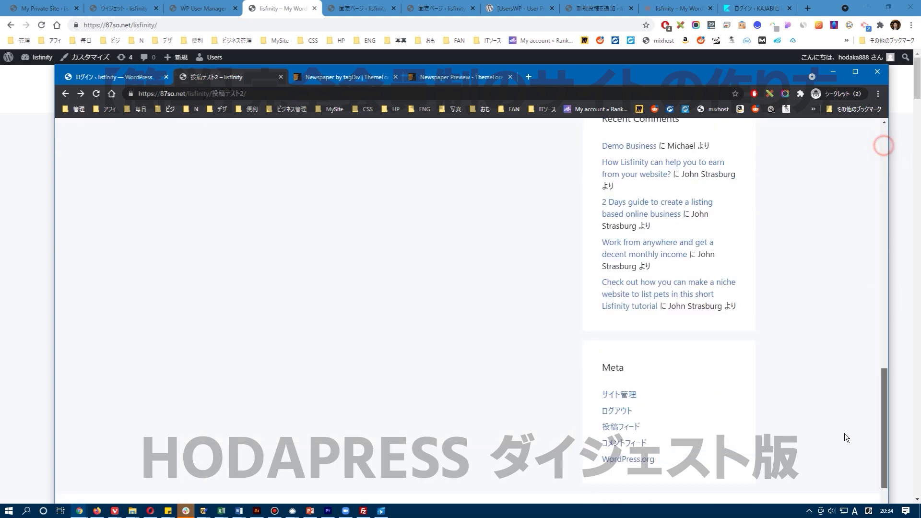
scroll(844, 433, down, 2)
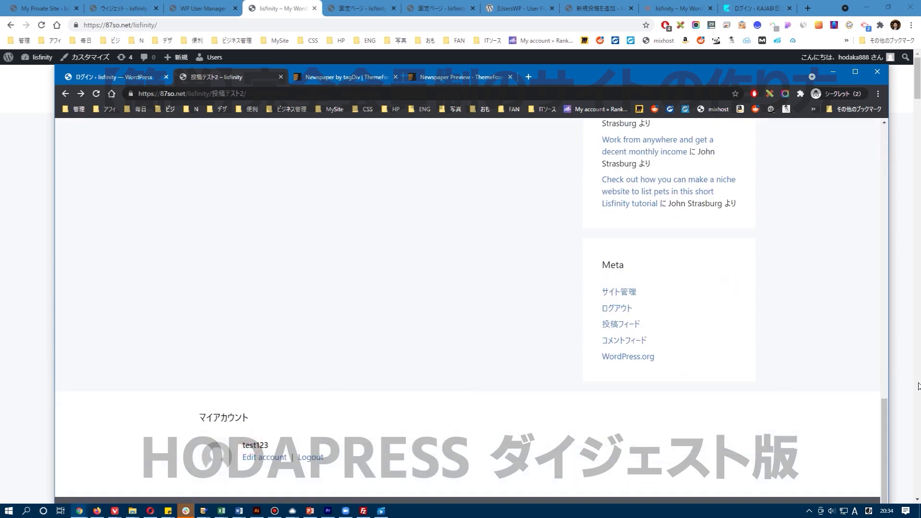
drag(880, 442, 864, 164)
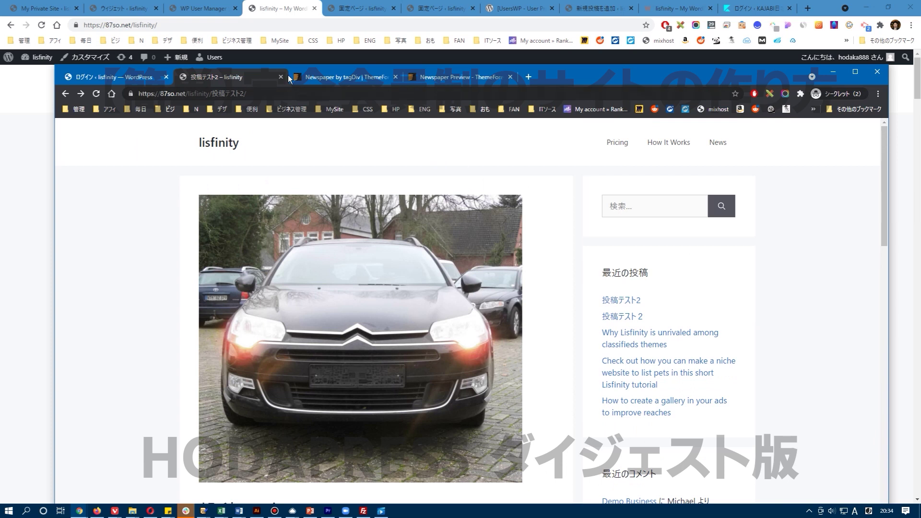
mouse_move(34, 57)
key(alt+Tab)
click(174, 302)
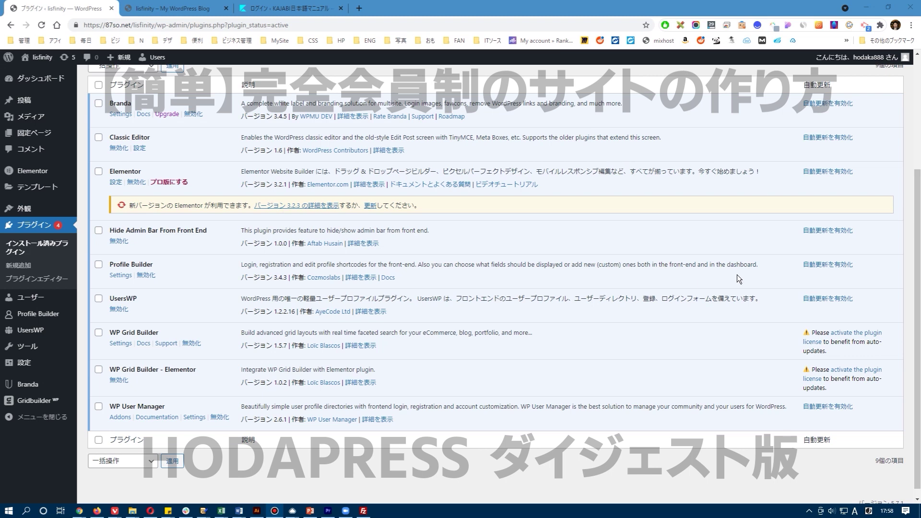
- Review the active plugins list and consult the notes on the plugins needed for a members-only site
scroll(919, 320, up, 1)
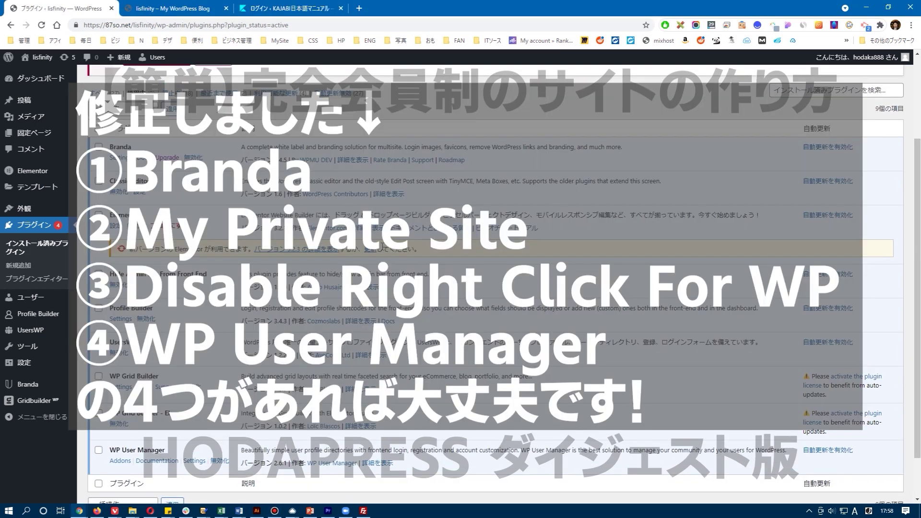
key(alt+Tab)
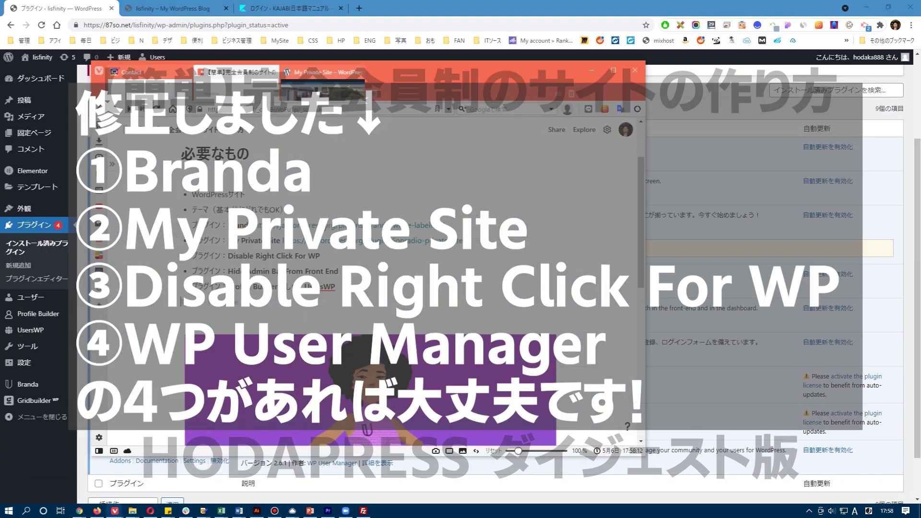
key(alt+Tab)
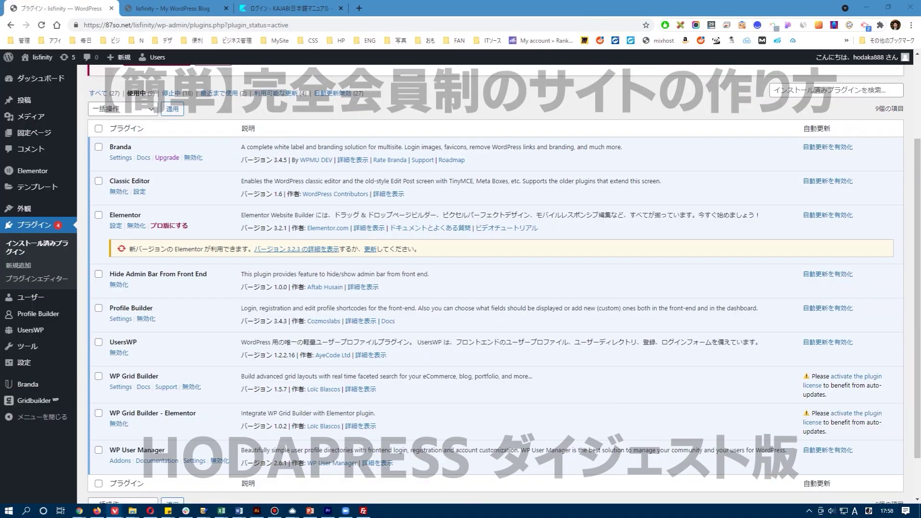
- Switch to the incognito window and look over the lisfinity home page as a logged-out visitor
click(79, 510)
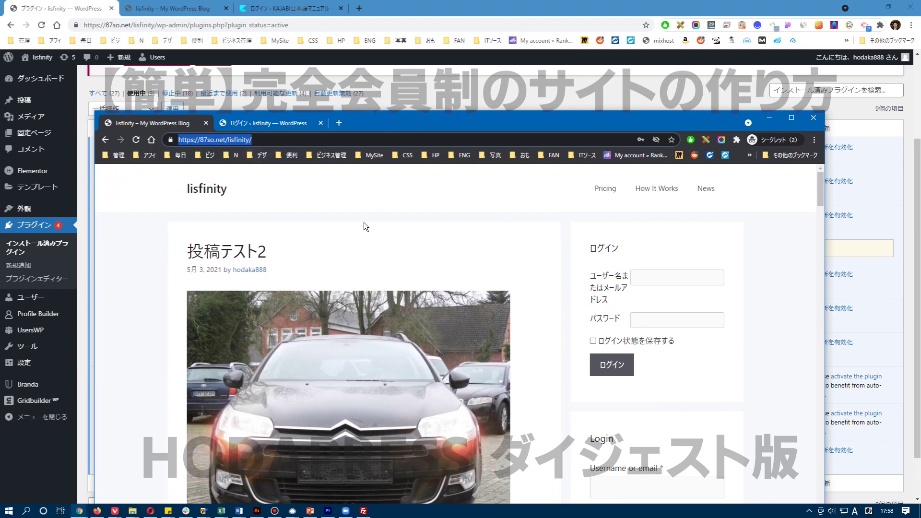
scroll(475, 341, down, 3)
scroll(470, 331, up, 3)
click(290, 127)
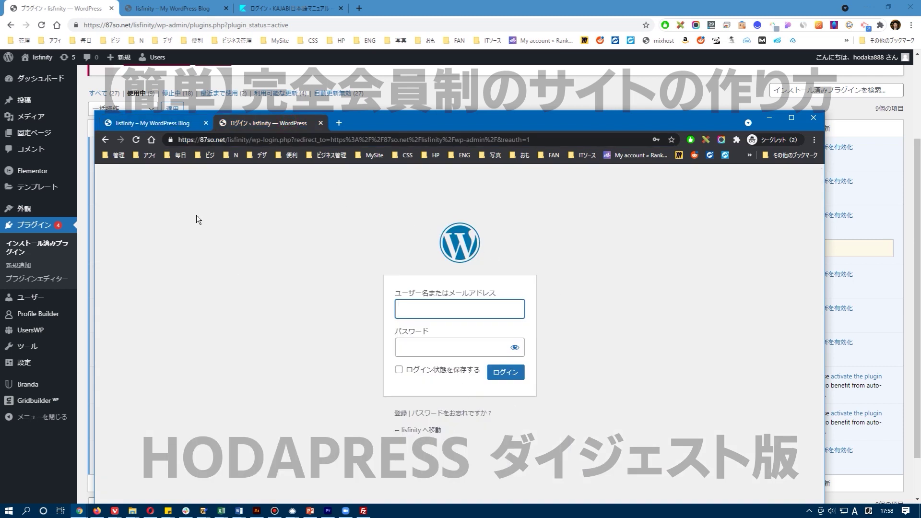
click(133, 143)
drag(291, 142, 630, 198)
key(BackSpace)
key(Return)
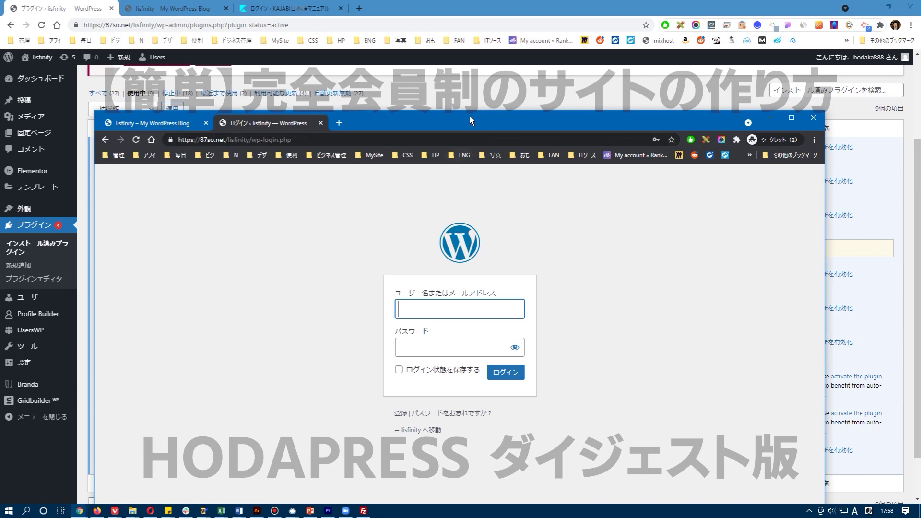
key(ctrl+shift+w)
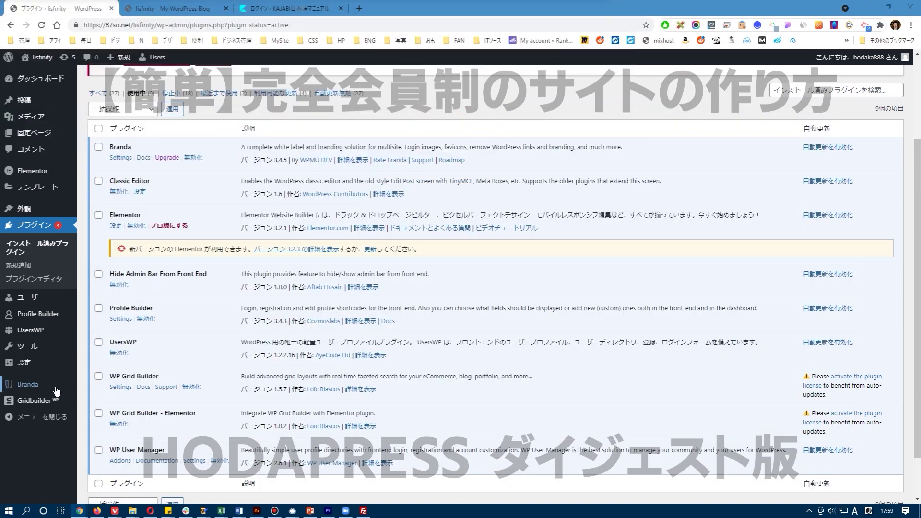
- Activate the Login Screen module in Branda's Front-end settings
mouse_move(56, 390)
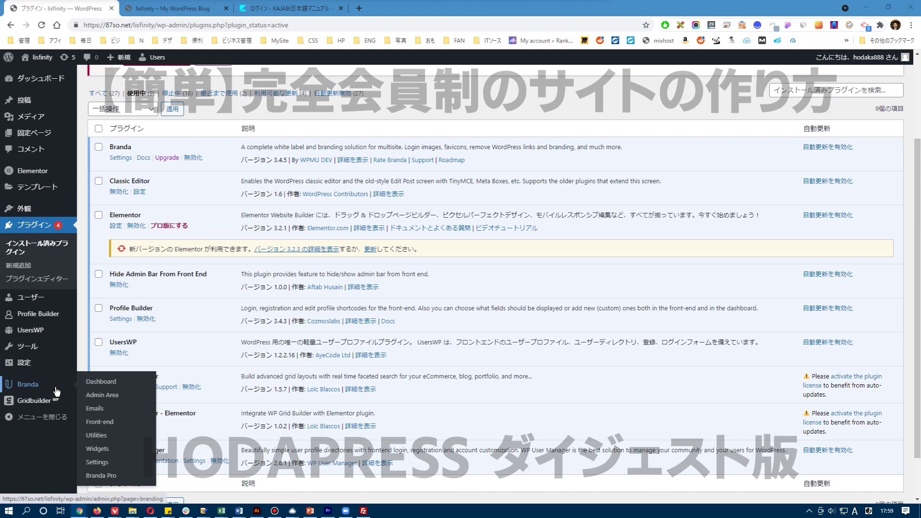
click(56, 390)
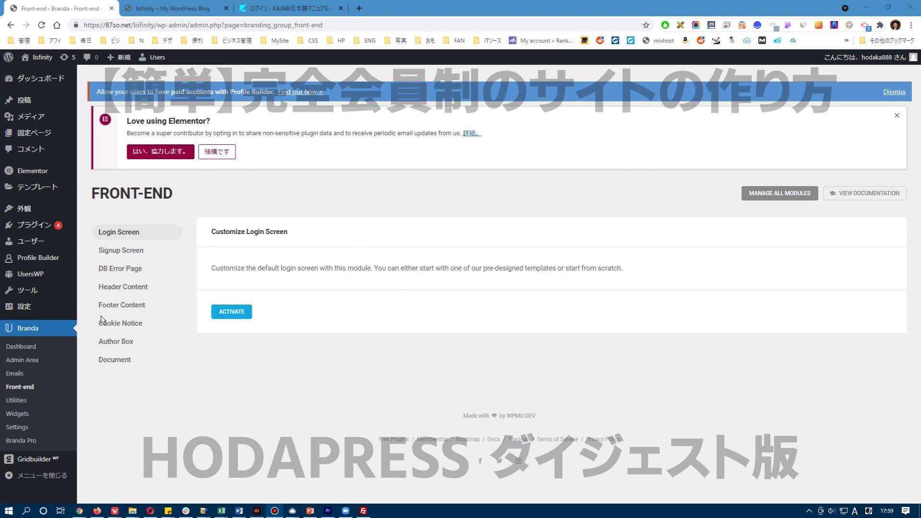
click(123, 233)
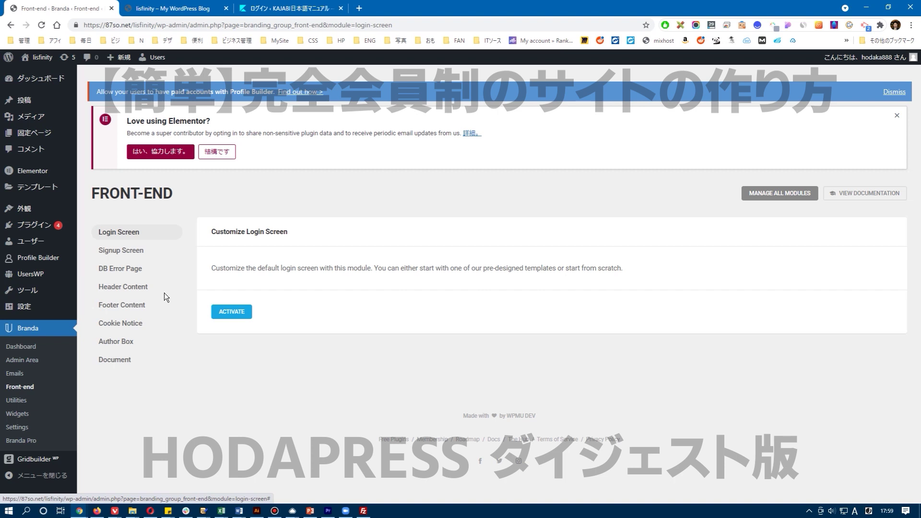
click(234, 313)
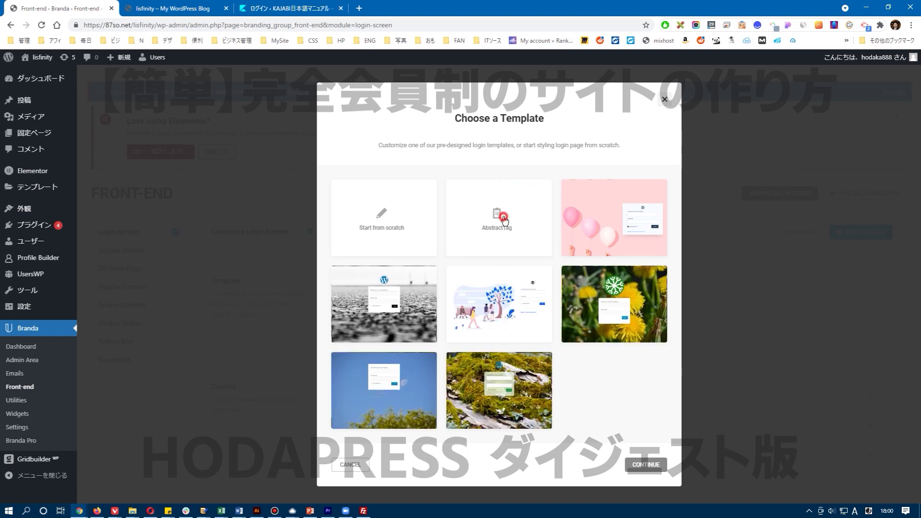
- Apply the AbstractTag template to the login screen and save the changes
click(503, 222)
click(646, 464)
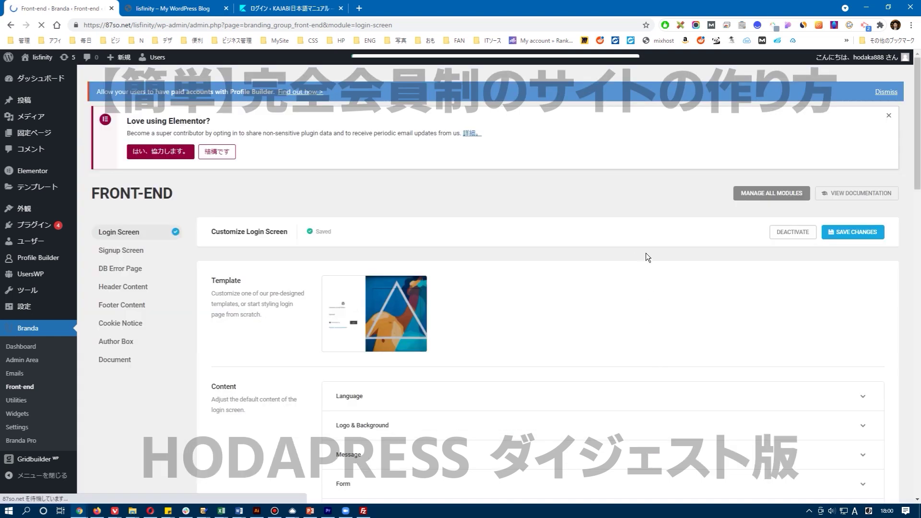
click(850, 234)
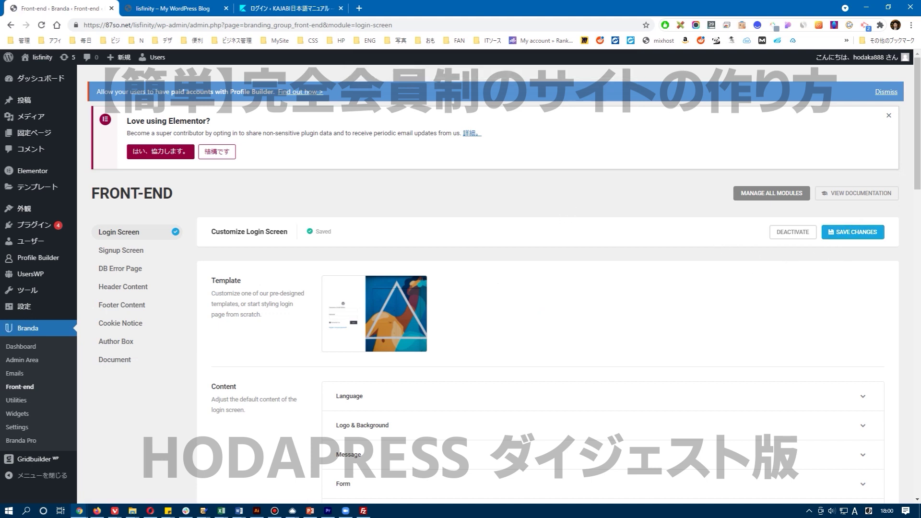
- View the redesigned login page at full size in the incognito window and return to the Branda settings
key(alt+Tab)
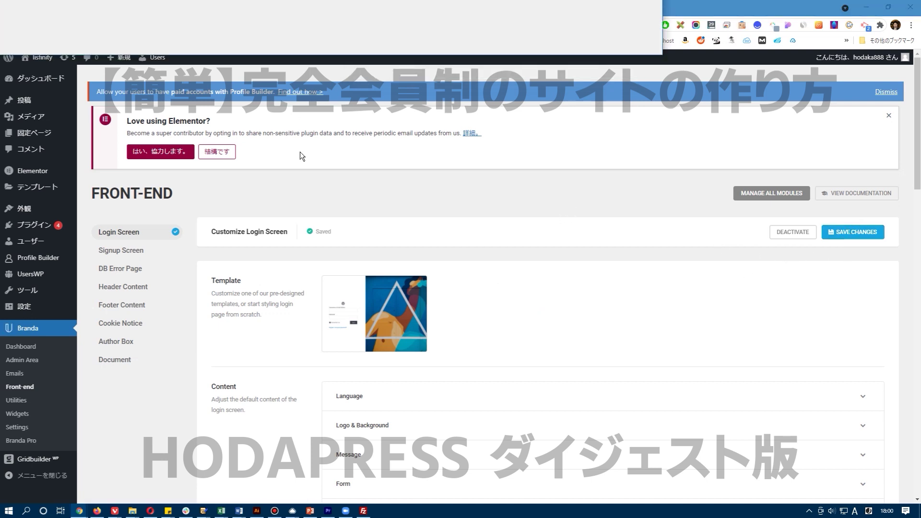
click(149, 75)
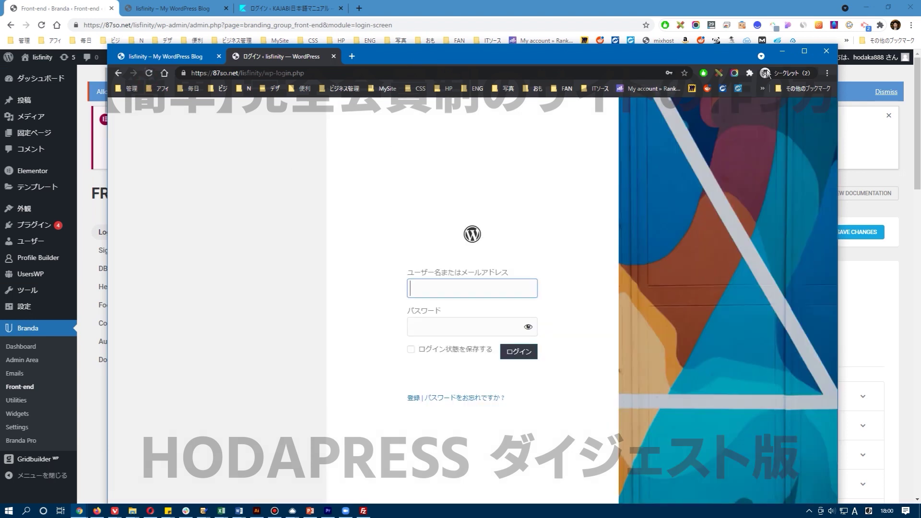
click(805, 51)
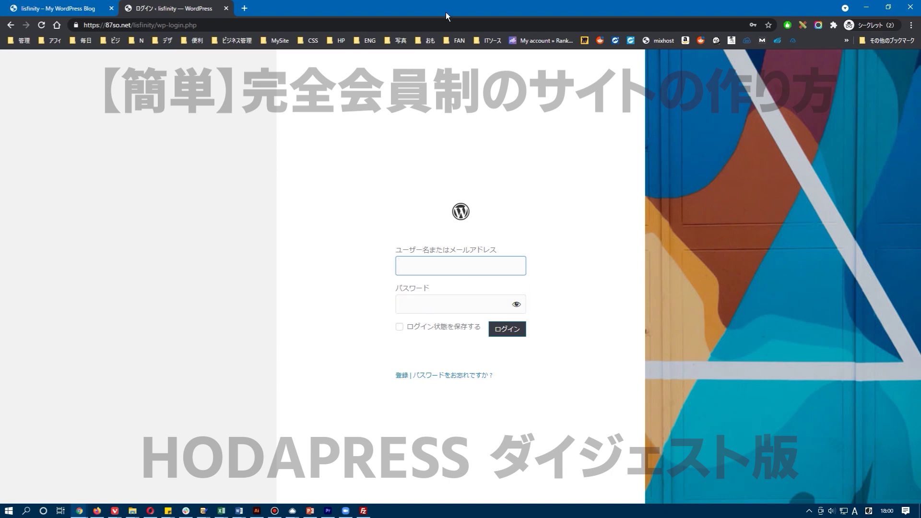
drag(445, 12, 459, 131)
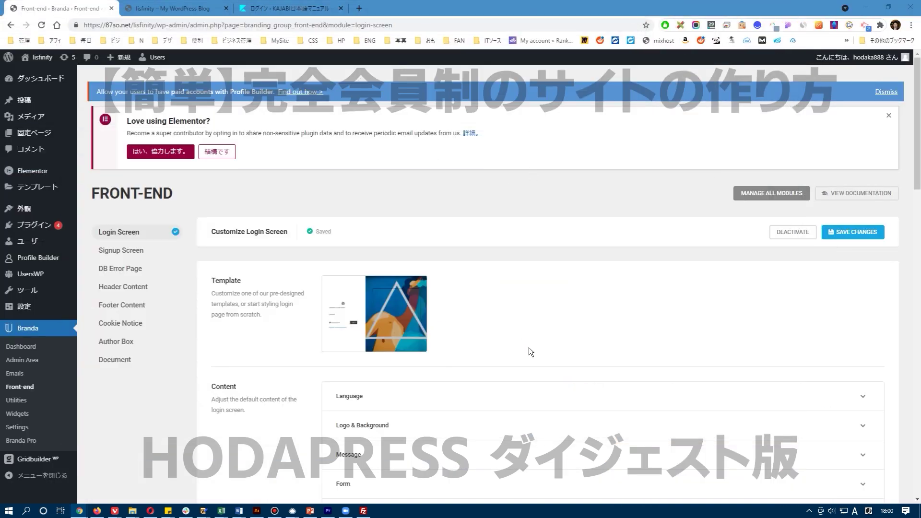
- Look through the login screen's content options and open the Language section
scroll(486, 178, down, 3)
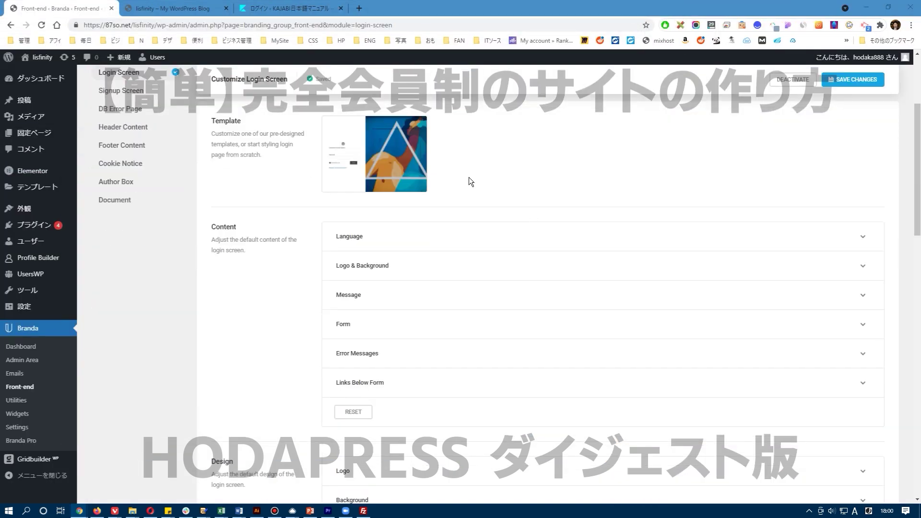
click(578, 246)
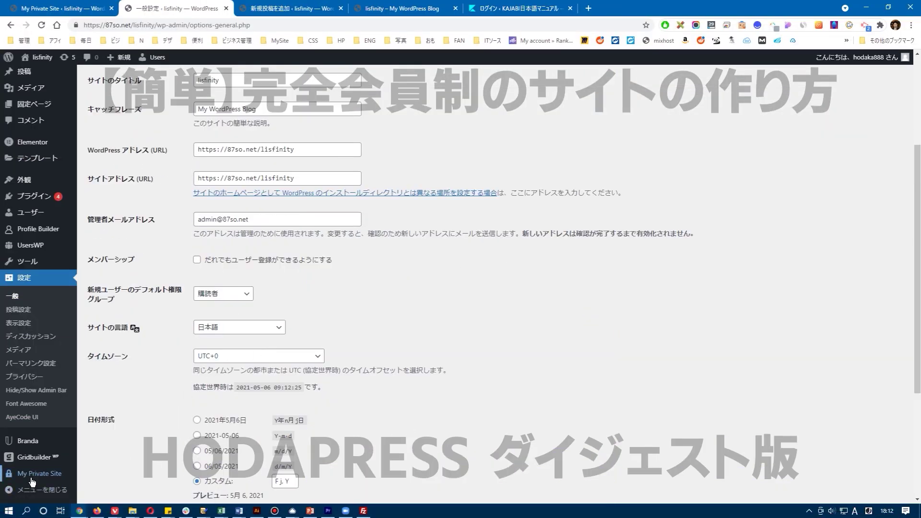
- Enable login privacy in My Private Site's Site Privacy settings and save the privacy status
mouse_move(41, 474)
click(106, 368)
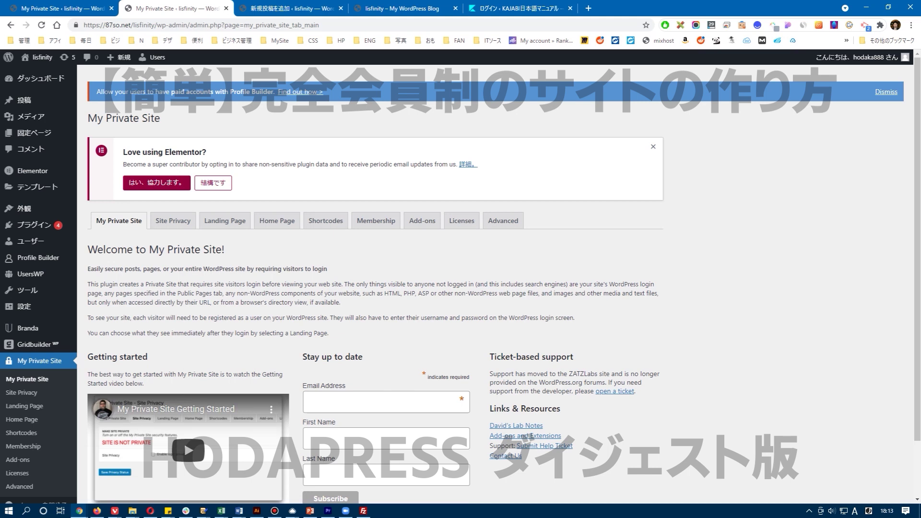
click(184, 223)
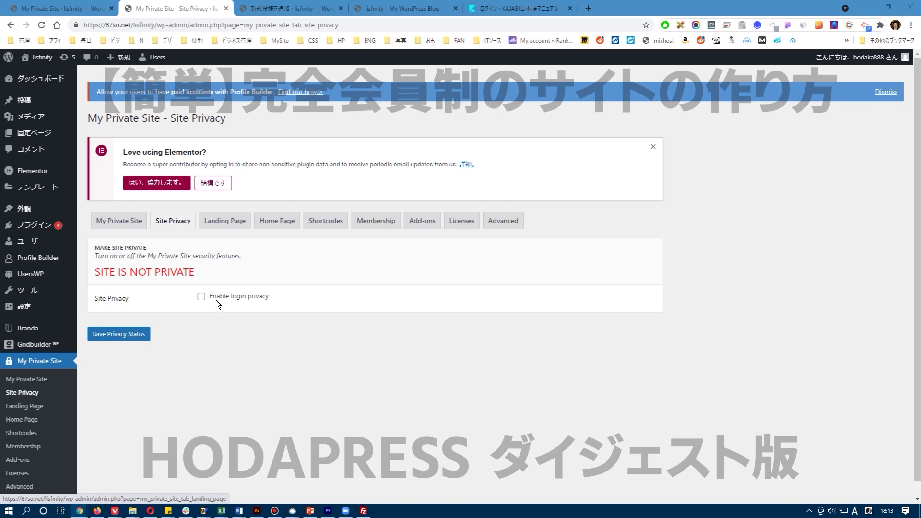
click(202, 297)
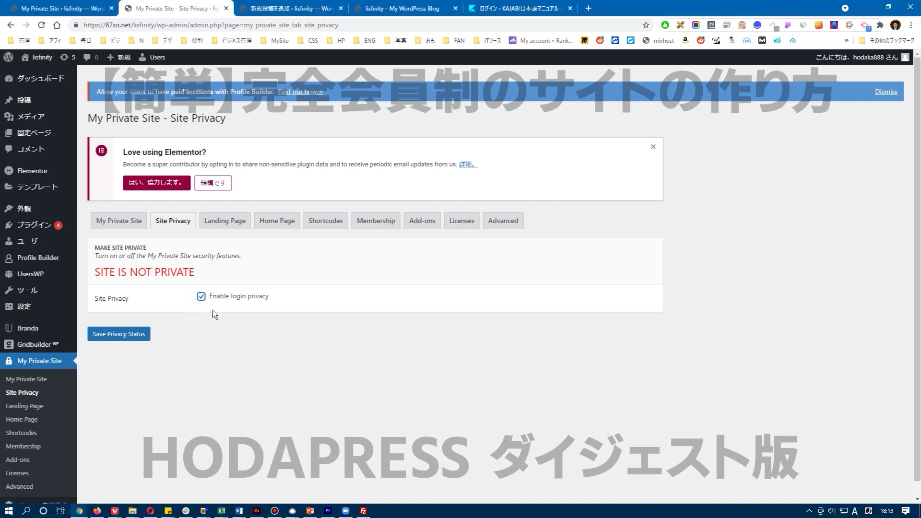
click(129, 338)
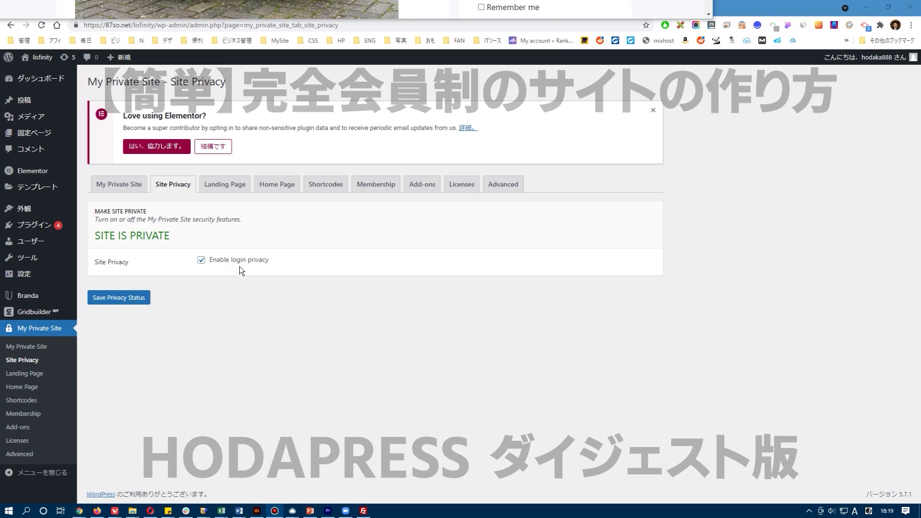
- Test the site privacy in the incognito window by opening the 投稿テスト2 post in a new tab
drag(541, 10, 540, 53)
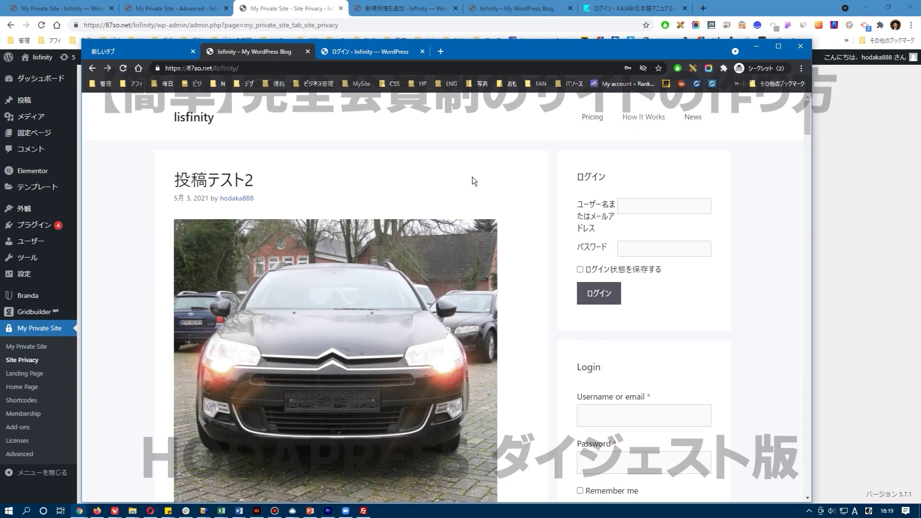
drag(526, 52, 549, 55)
ctrl+click(237, 194)
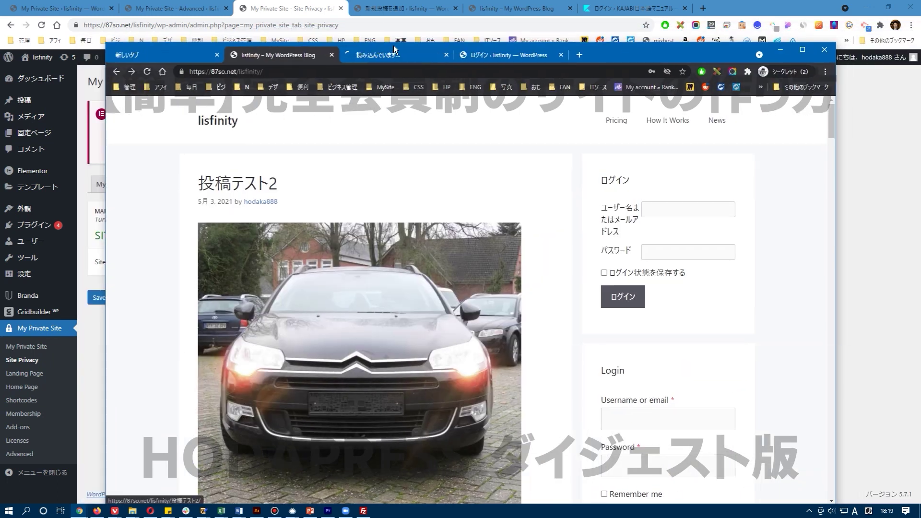
click(396, 56)
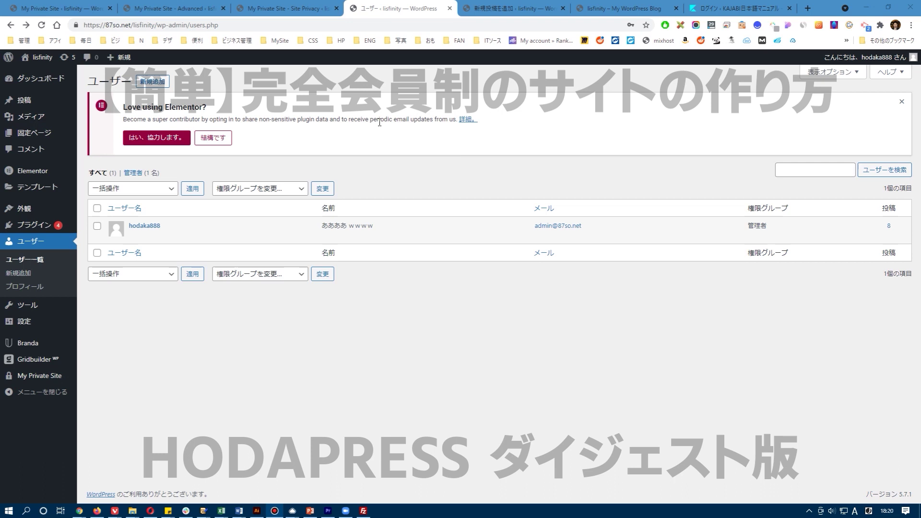
- Start a new user with username test123, fill in the contact e-mail, and generate a new strong password for the account
click(154, 82)
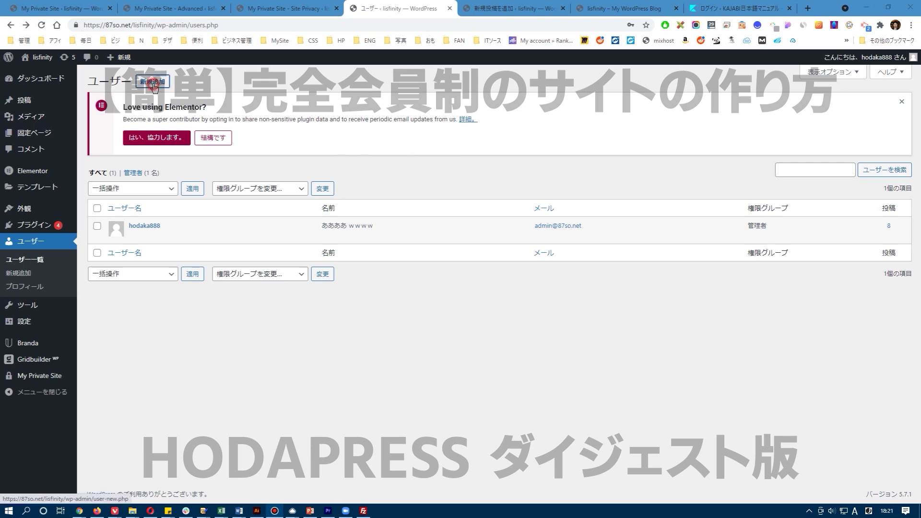
click(426, 176)
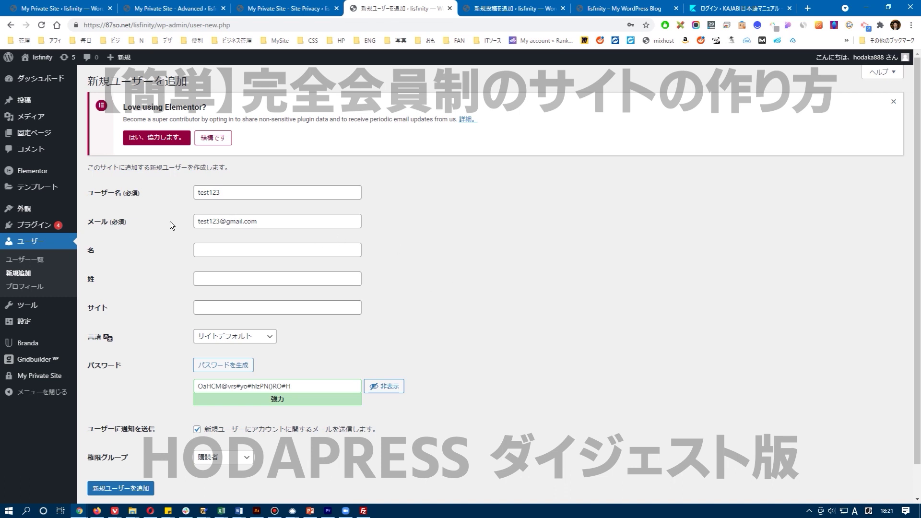
scroll(167, 246, down, 1)
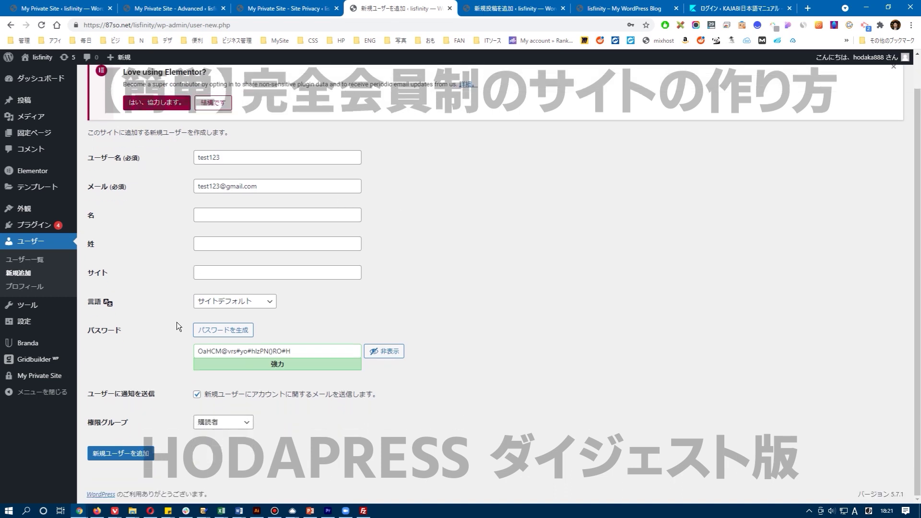
click(227, 331)
click(227, 331)
click(226, 331)
click(226, 331)
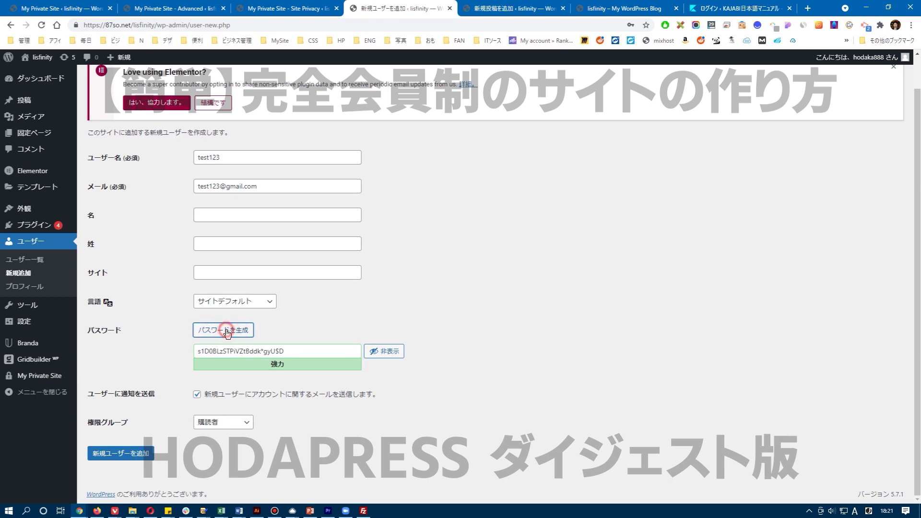
click(226, 332)
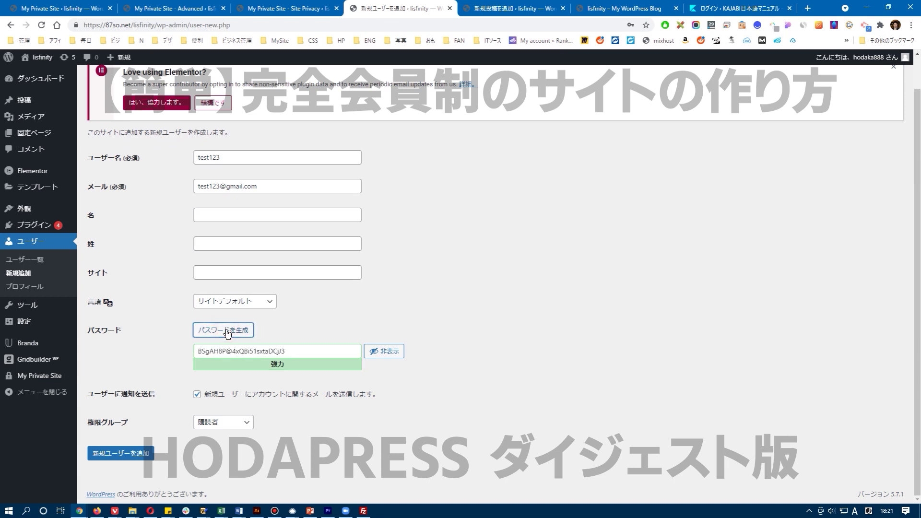
- Select the new user's generated password and toggle the option that e-mails the user about the account
drag(288, 351, 166, 350)
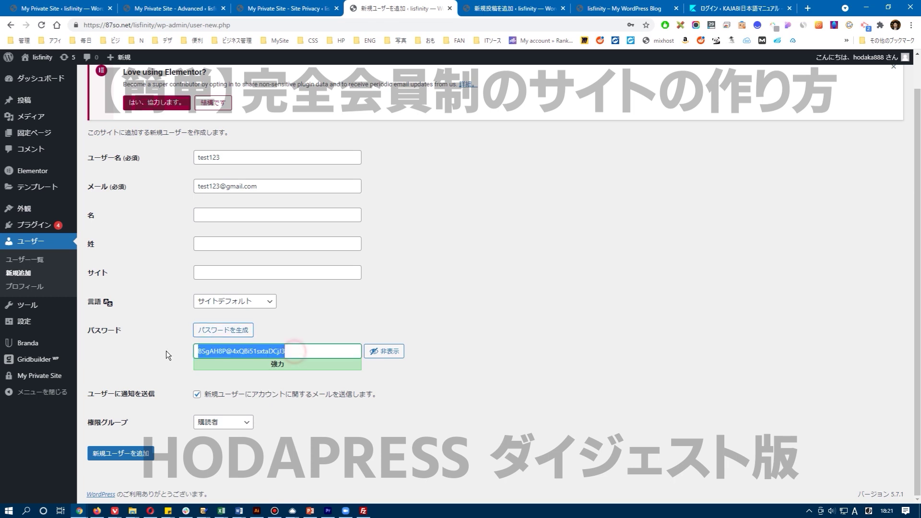
click(166, 350)
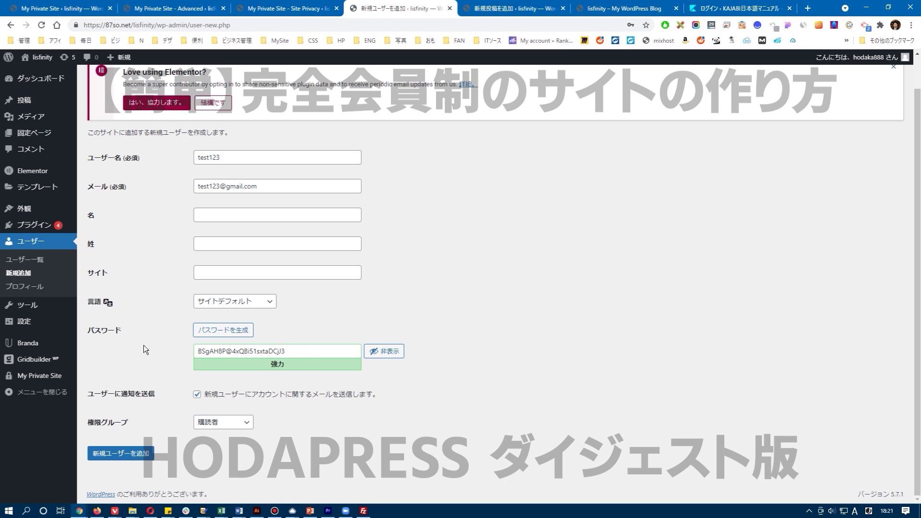
drag(288, 351, 197, 350)
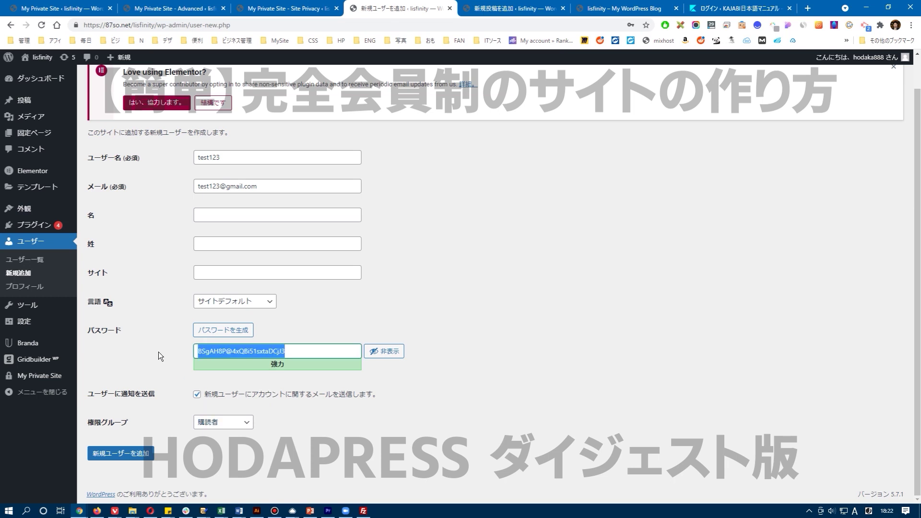
click(197, 395)
click(196, 398)
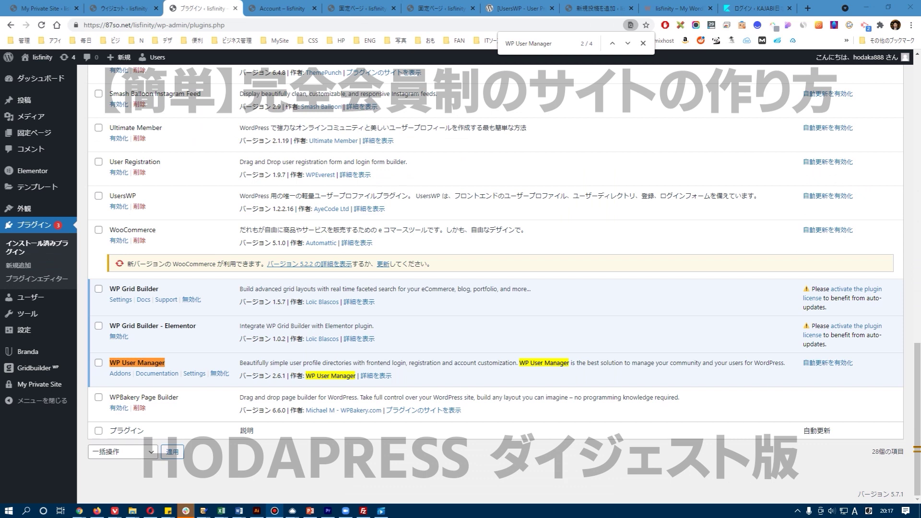
- Look through the member's front-end account pages in the incognito window, including profile settings and the password change form
click(457, 307)
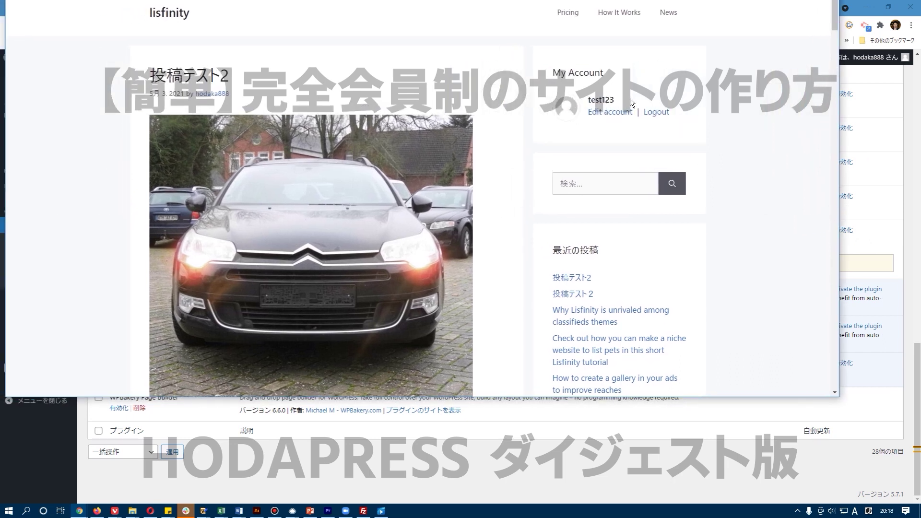
click(610, 110)
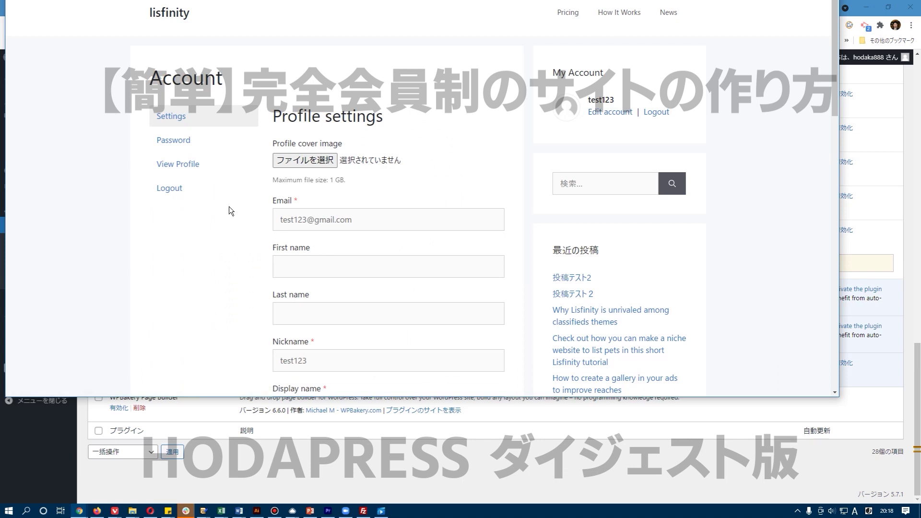
click(181, 141)
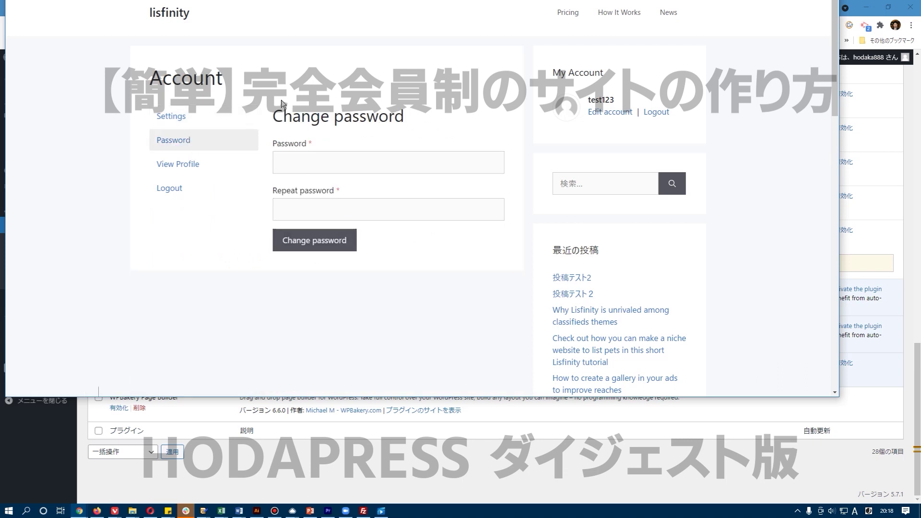
click(610, 111)
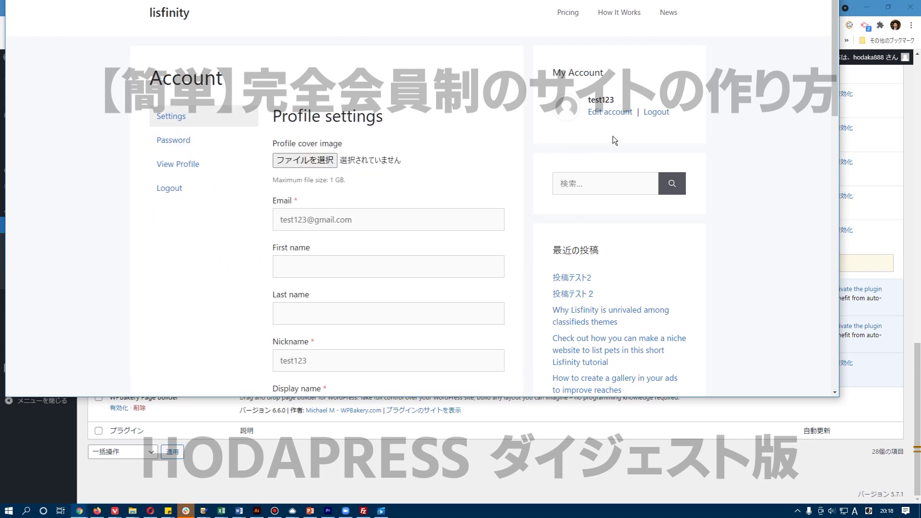
click(666, 114)
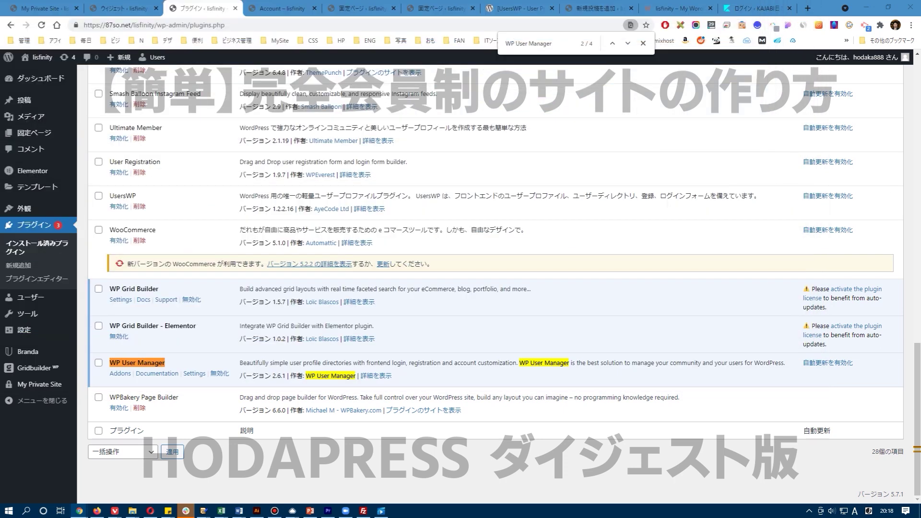
click(561, 324)
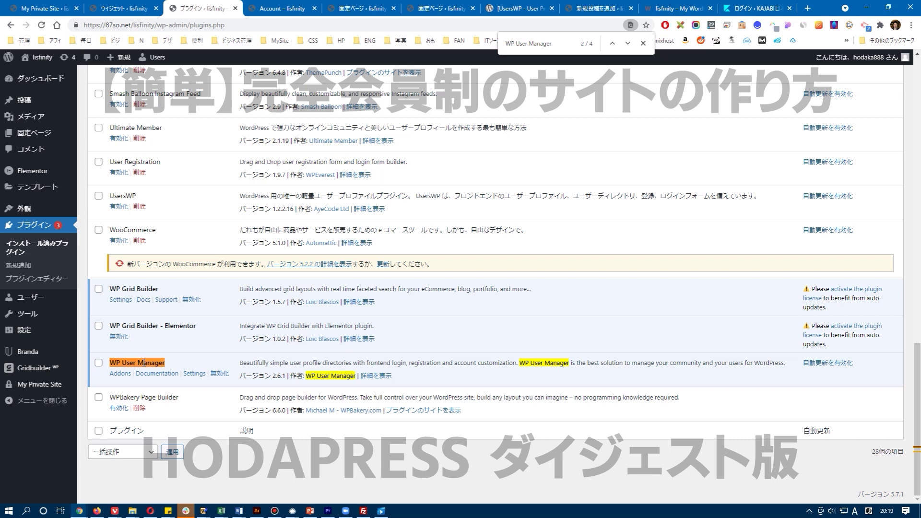
- Set the logged-in title of the [WPUM] Login Form widget in 右サイドバー to マイアカウント and save the widget
mouse_move(43, 209)
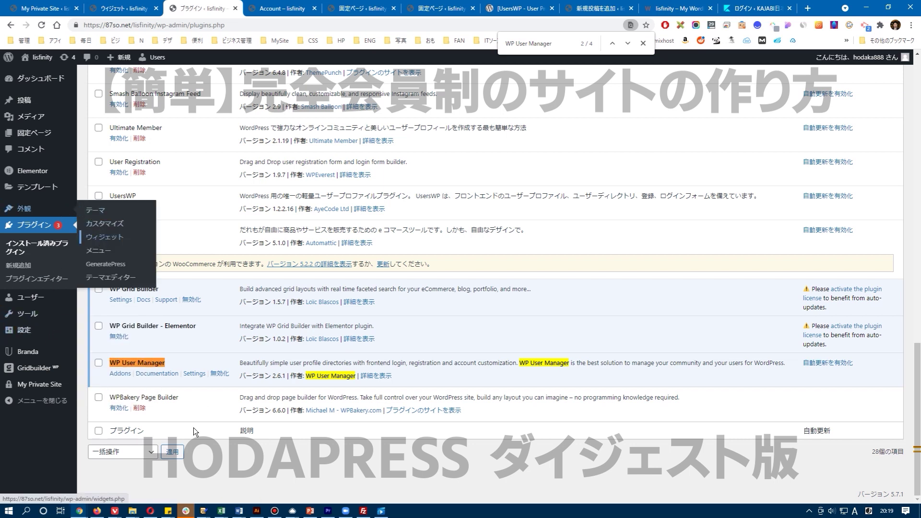
mouse_move(72, 212)
click(104, 237)
scroll(265, 156, down, 5)
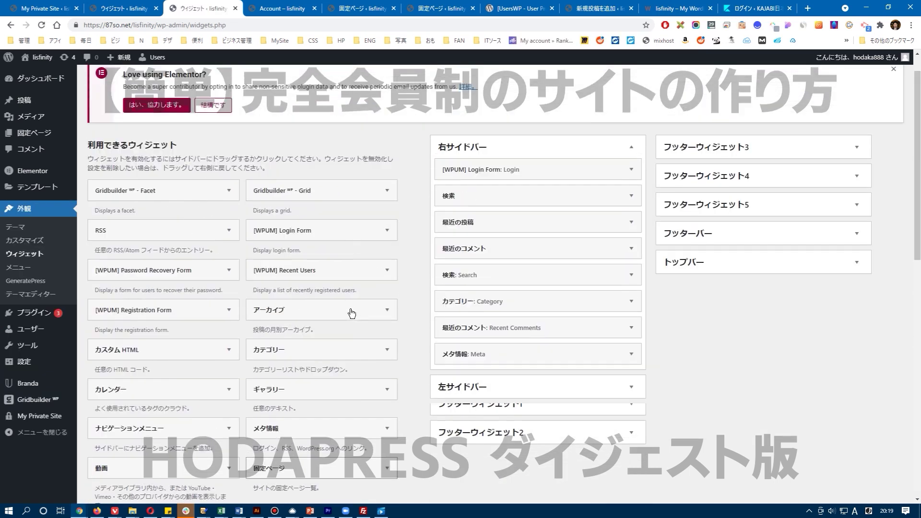
scroll(351, 311, up, 5)
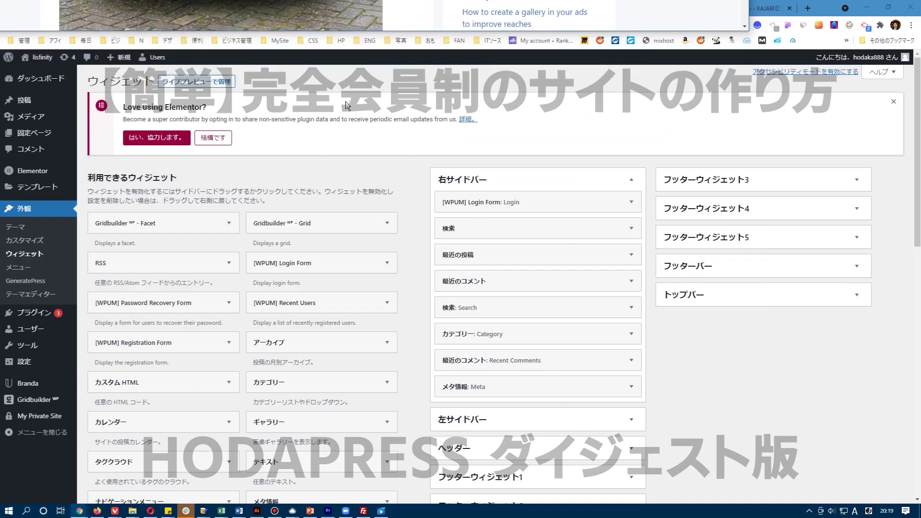
click(547, 200)
click(541, 269)
key(ctrl+a)
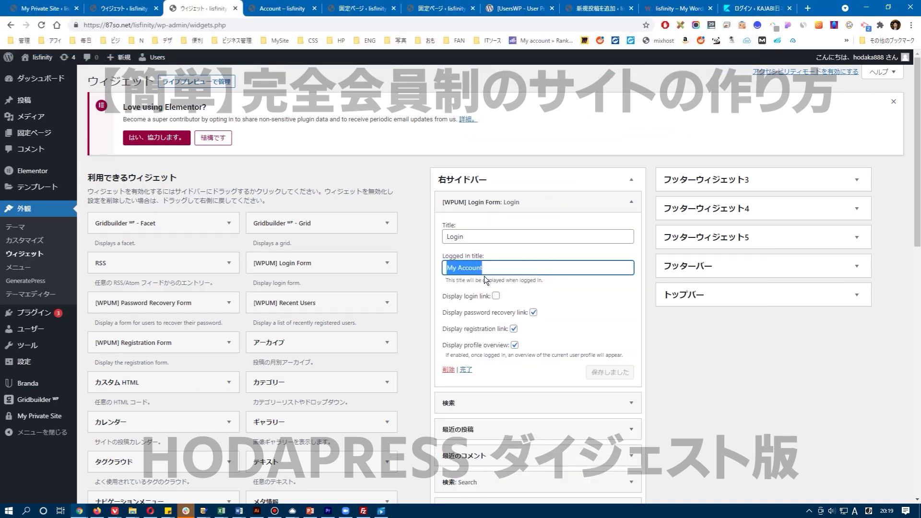
text(maiakaunto)
key(Return)
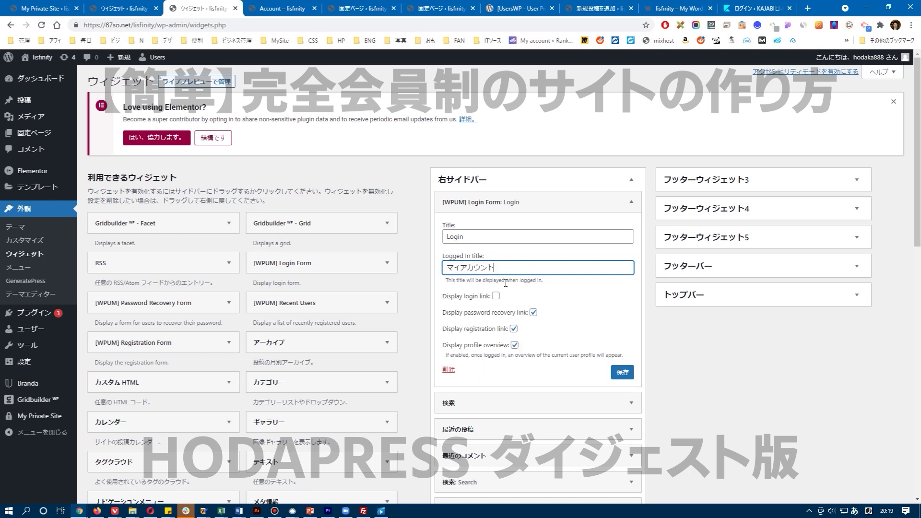
click(618, 375)
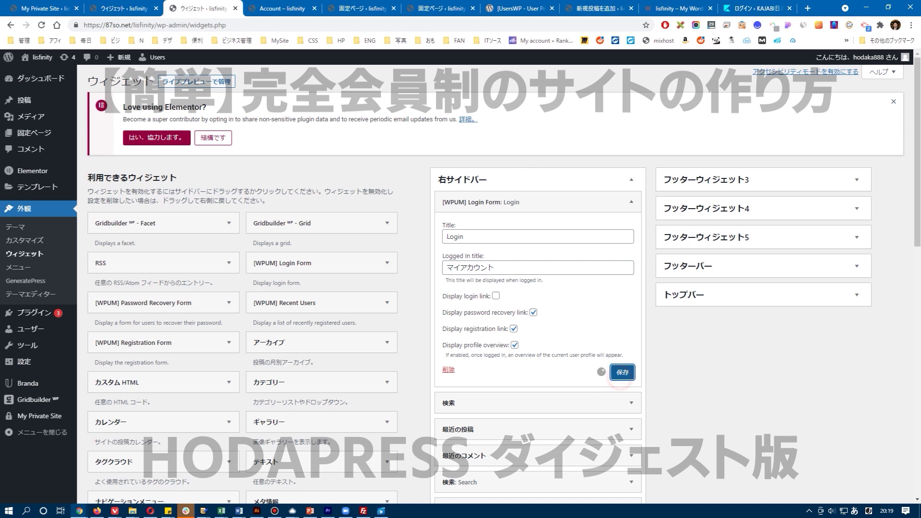
click(610, 200)
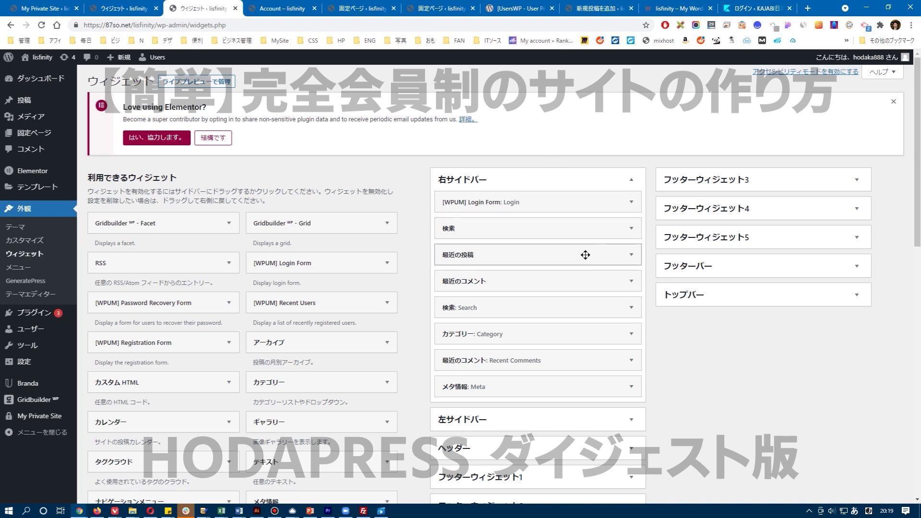
- Move the [WPUM] Login Form widget from 右サイドバー to a footer widget area
scroll(586, 253, down, 2)
click(540, 402)
drag(504, 126, 525, 287)
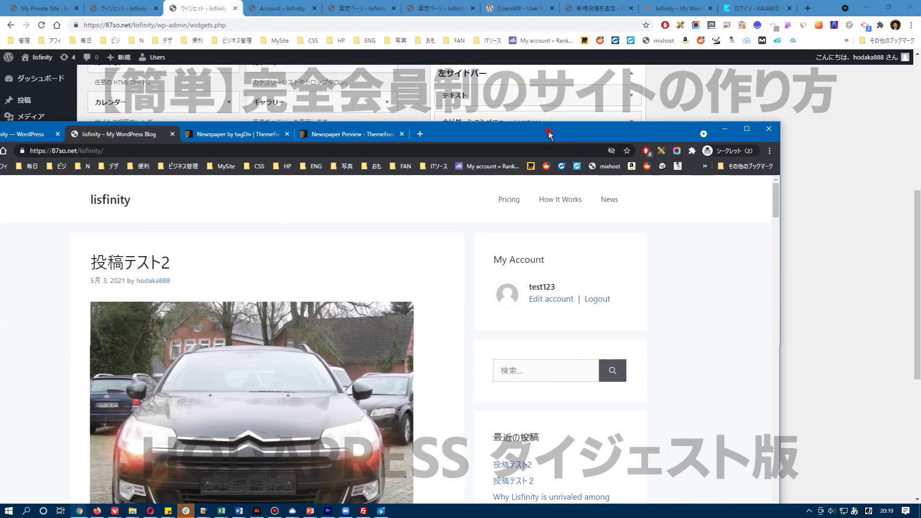
- Reload the site's home page in the incognito window and check the login widget in the footer
double_click(549, 131)
key(F5)
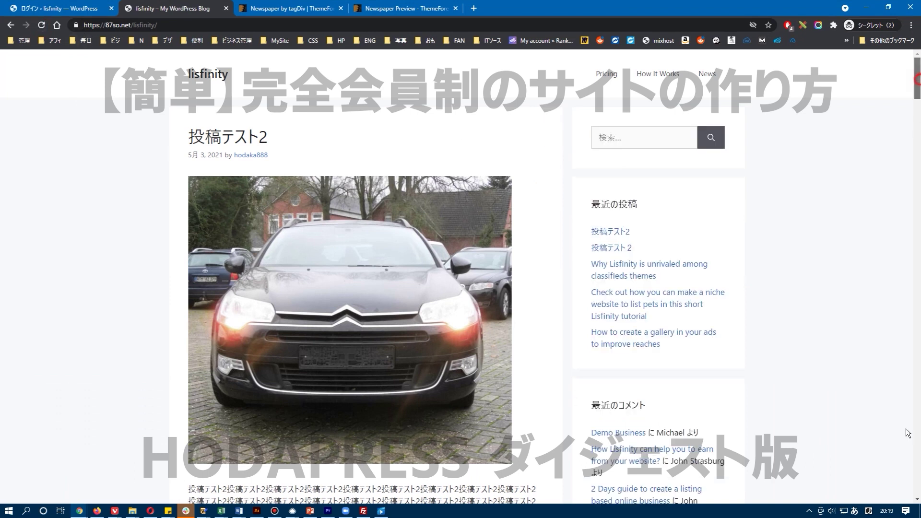
scroll(908, 433, down, 20)
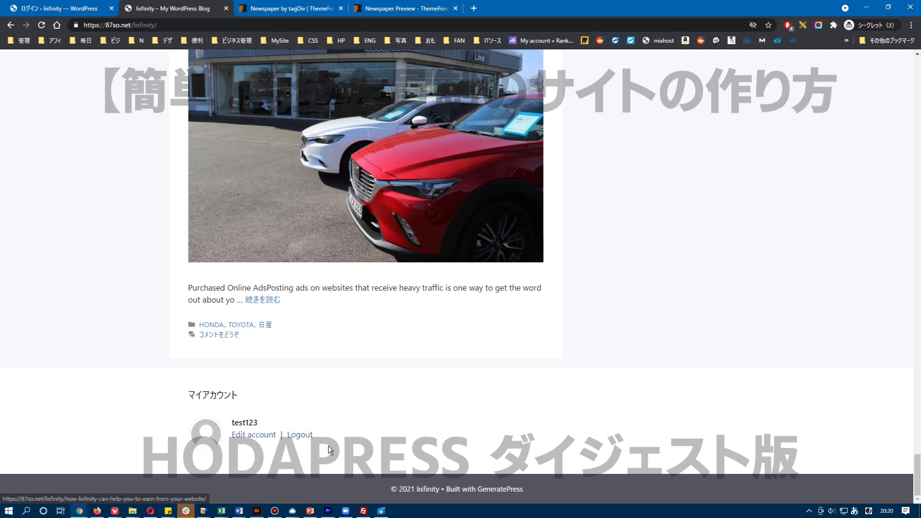
drag(538, 10, 527, 39)
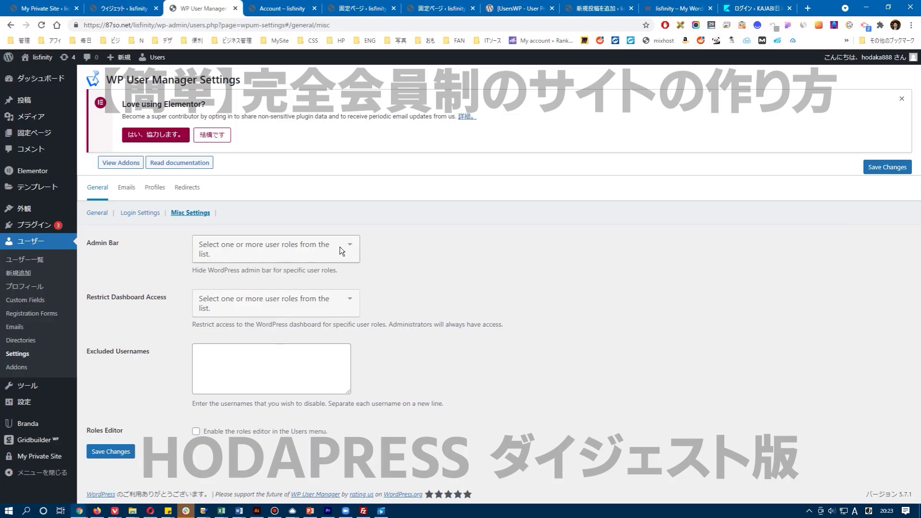
- In WP User Manager's Misc Settings, hide the admin bar for the Editor, Author and Subscriber roles
click(346, 248)
mouse_move(353, 292)
mouse_down()
mouse_move(353, 299)
mouse_move(354, 282)
mouse_up()
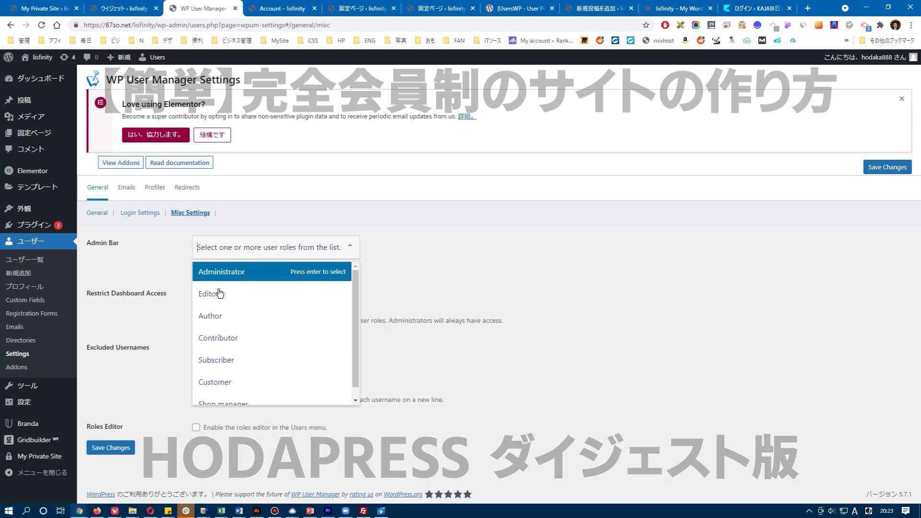
click(253, 294)
click(249, 317)
click(318, 244)
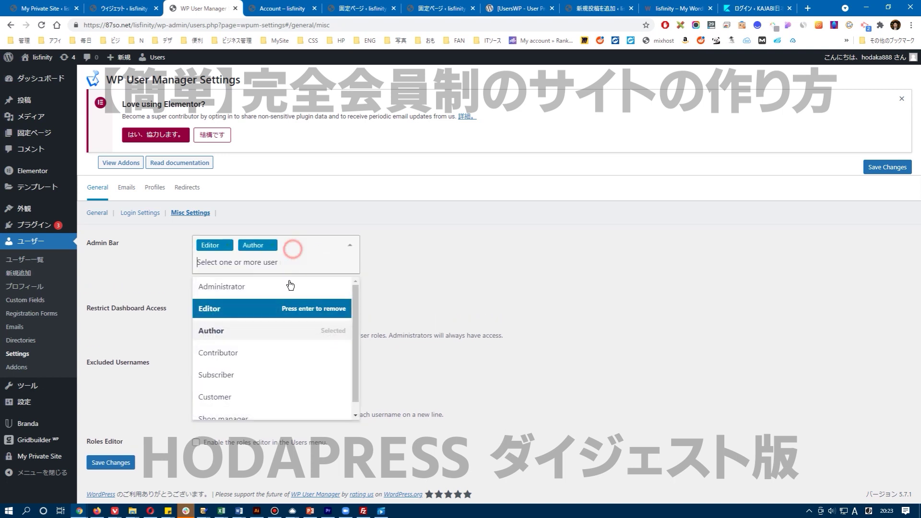
click(257, 377)
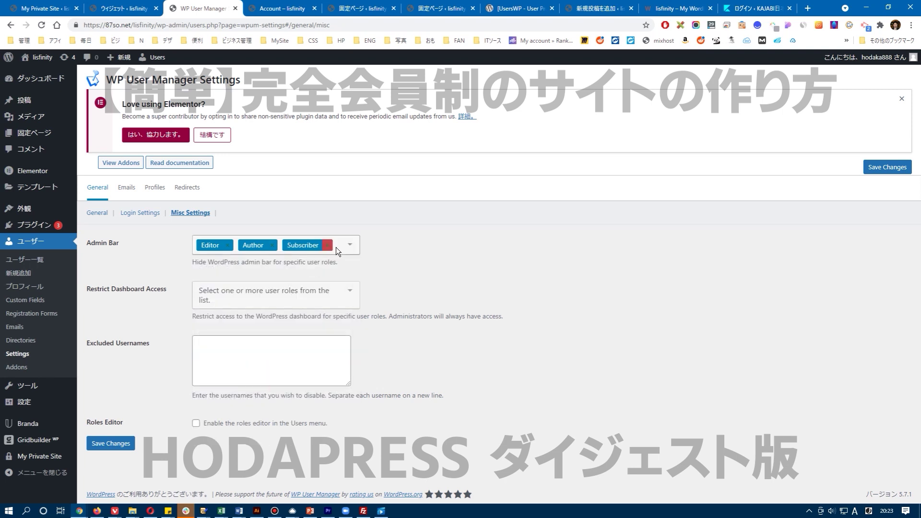
- Add Contributor, Customer and Shop manager to the roles with a hidden admin bar and save the changes
click(336, 246)
click(277, 350)
click(307, 266)
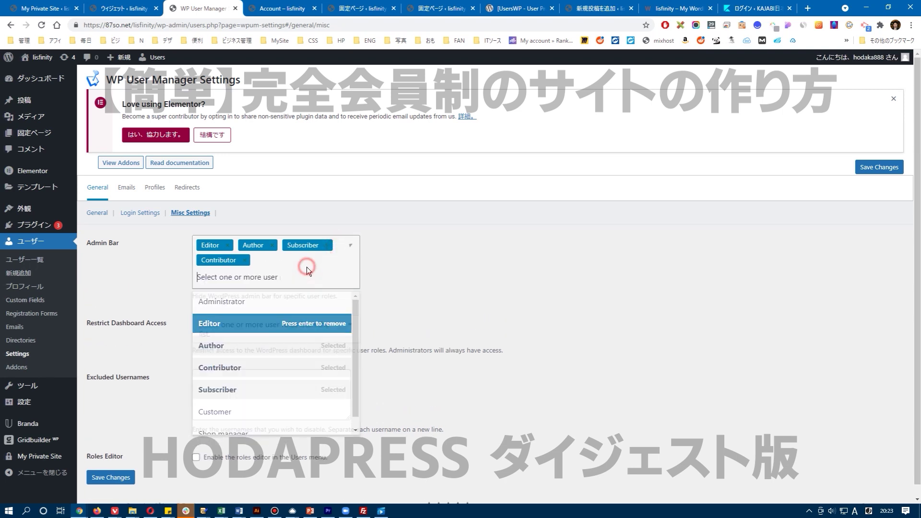
click(270, 416)
click(324, 263)
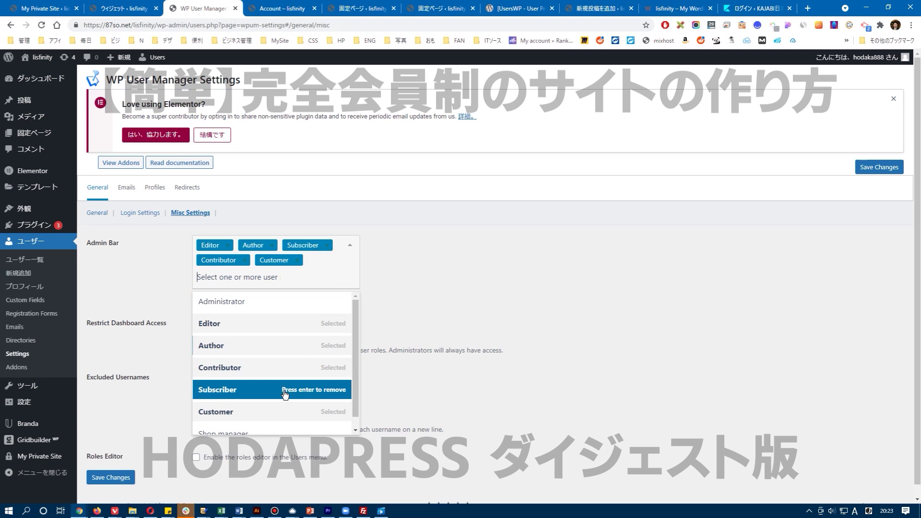
click(274, 421)
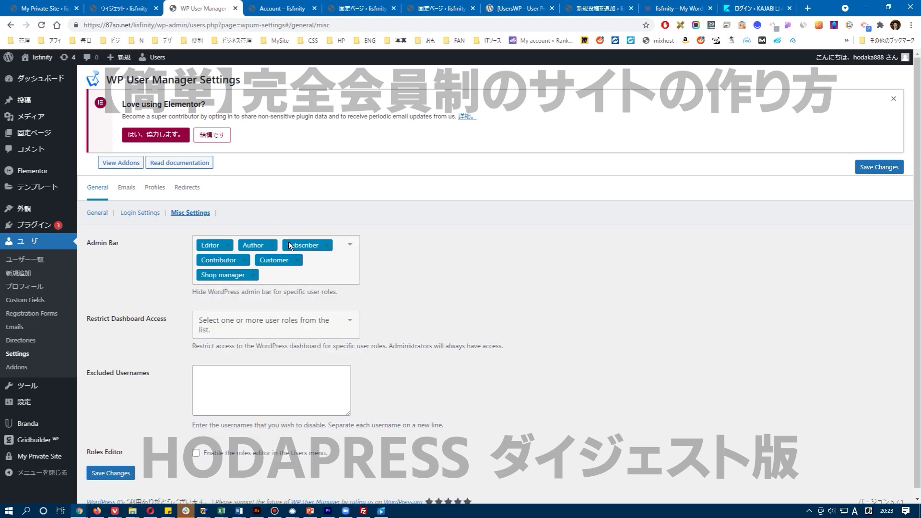
click(298, 280)
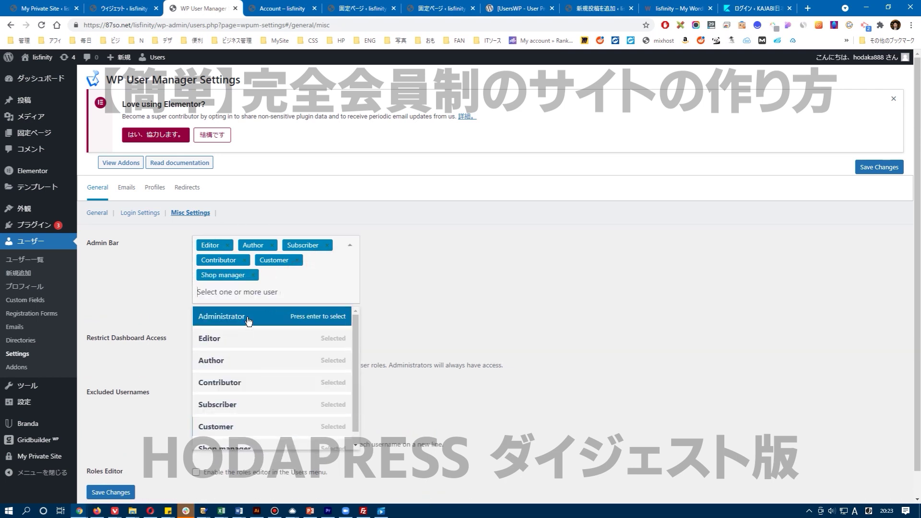
click(384, 271)
click(859, 167)
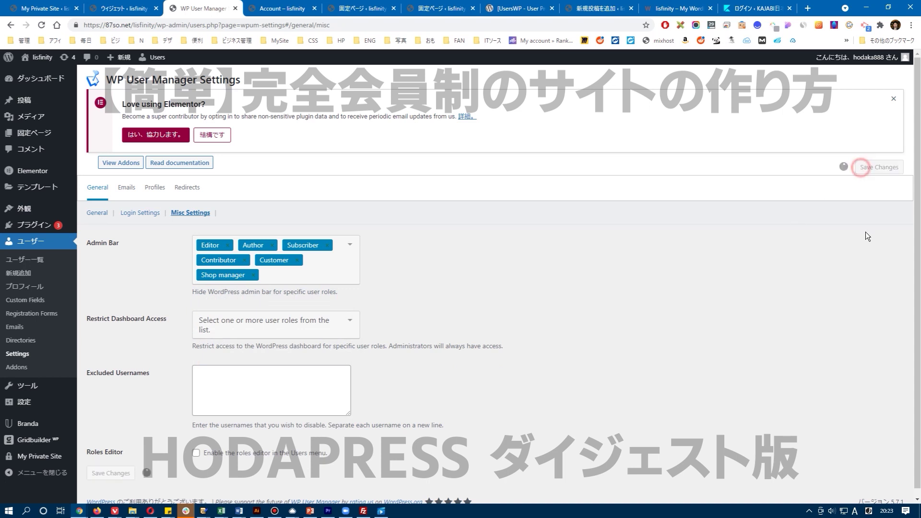
- Reload the 投稿テスト2 post in the incognito window and check the member's view for the admin bar
key(alt+Tab)
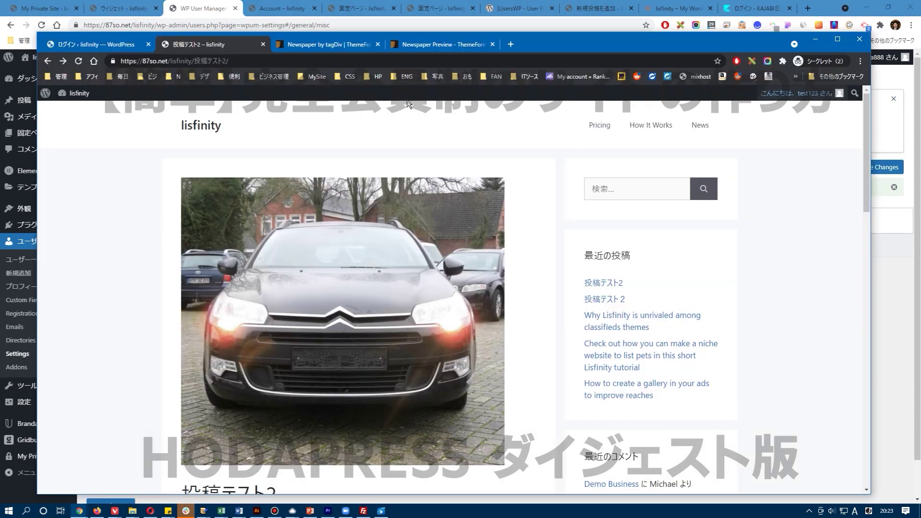
click(78, 62)
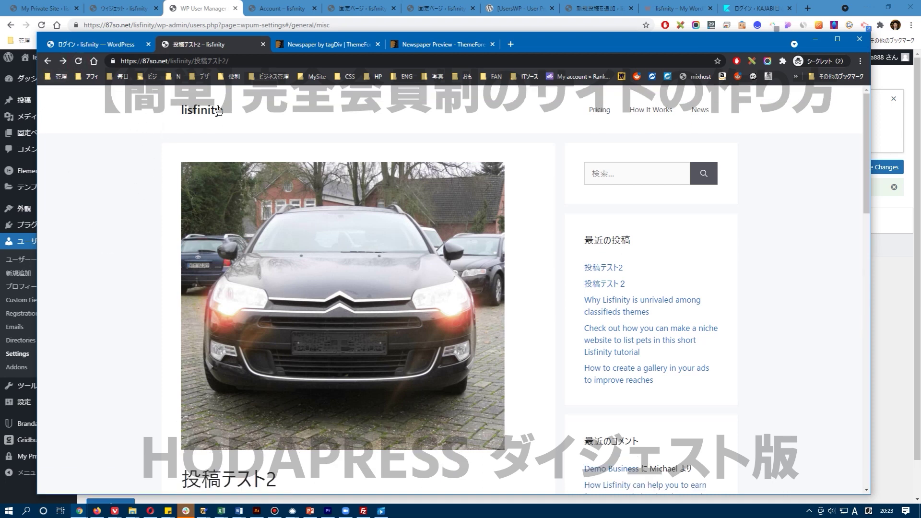
scroll(789, 163, down, 5)
scroll(791, 178, up, 5)
scroll(623, 236, down, 5)
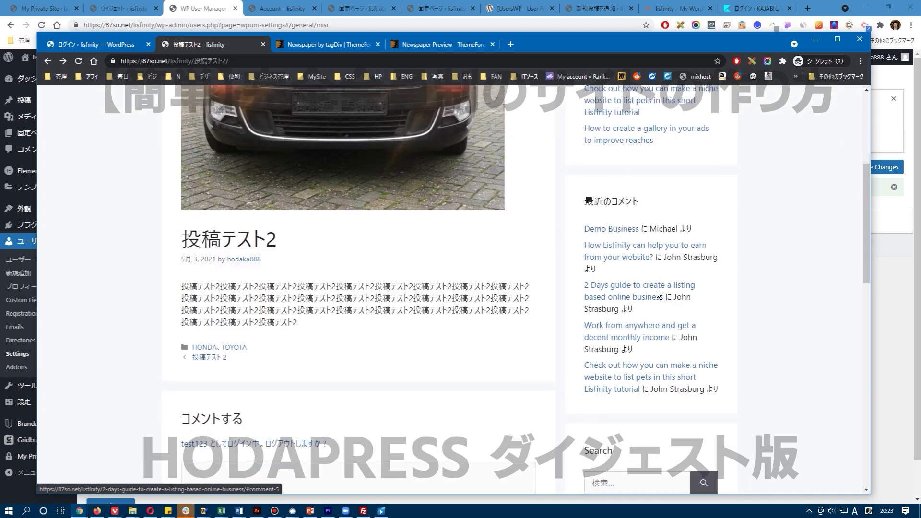
scroll(283, 332, up, 5)
scroll(593, 338, down, 5)
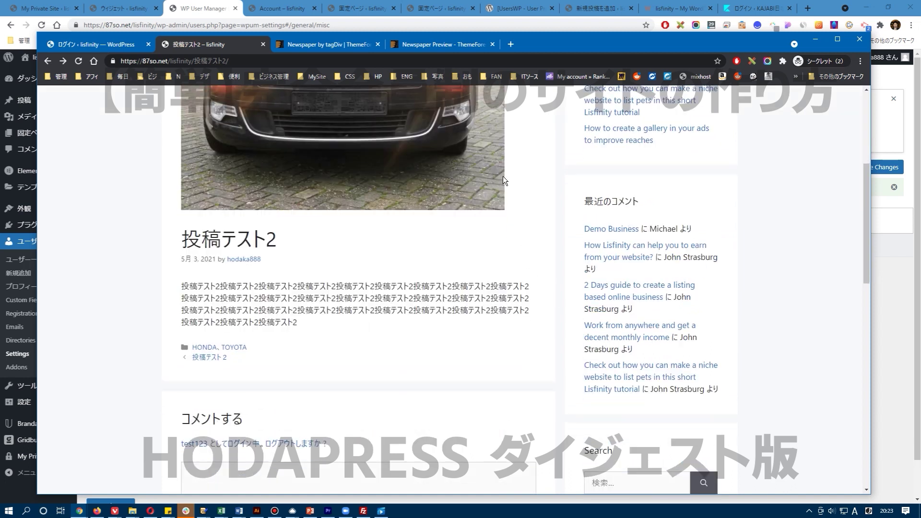